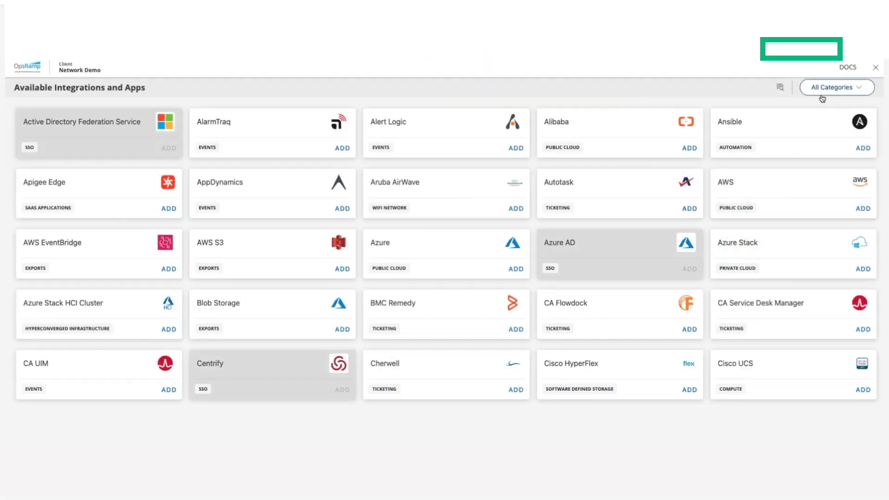
# Filter integrations to the SNMP category and start adding the SNMP integration
pyautogui.click(836, 94)
pyautogui.scroll(-1, 746, 213)
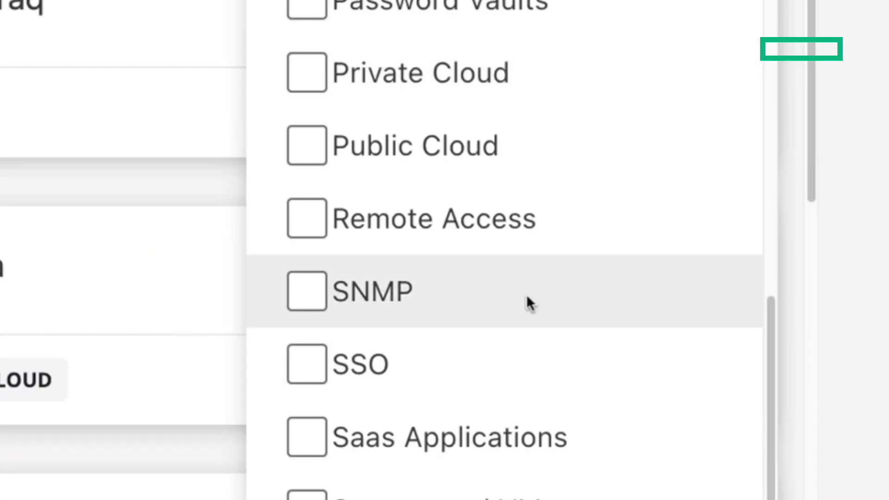
pyautogui.click(531, 304)
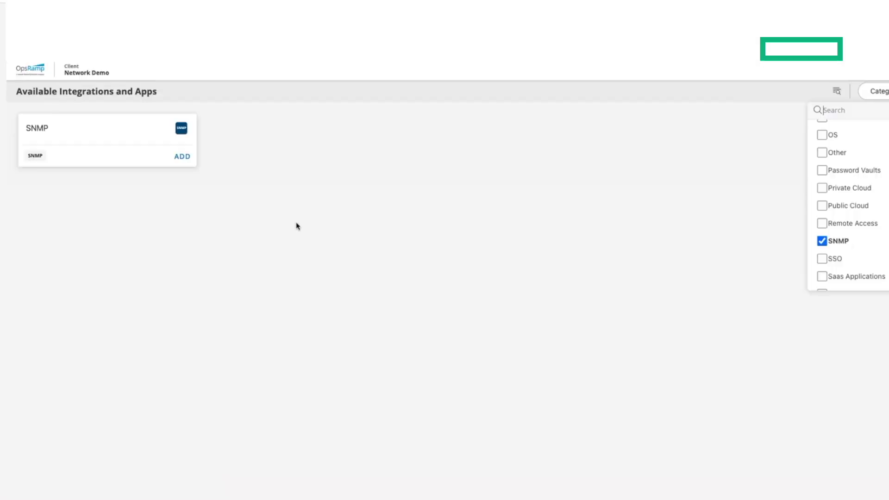
pyautogui.click(202, 213)
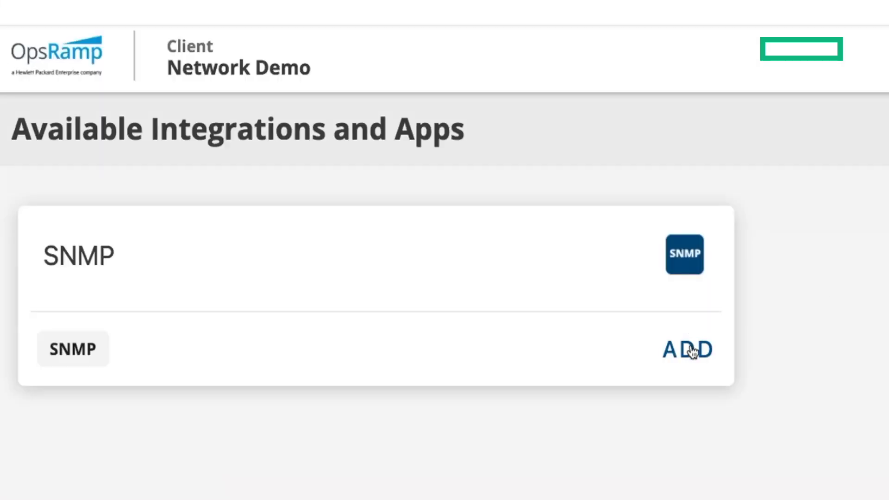
pyautogui.click(692, 351)
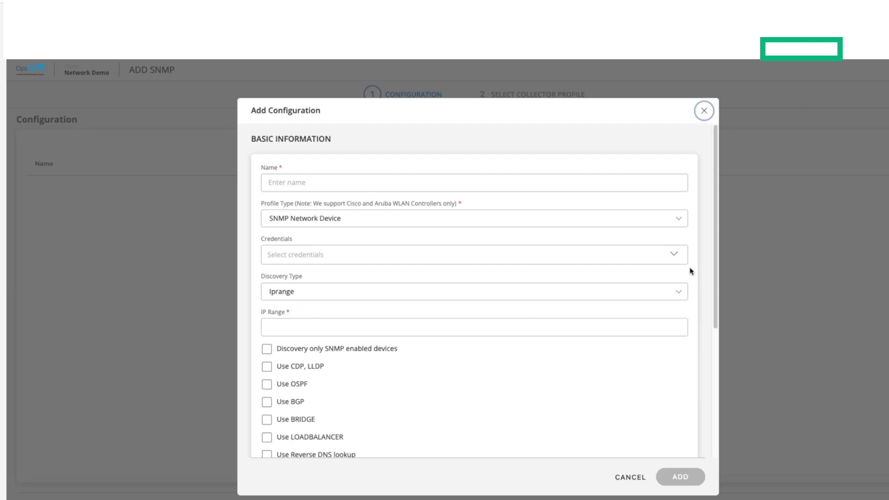
# Enable Manage Device, add a discovery query, and try hourly through monthly discovery schedules
pyautogui.scroll(-2, 607, 240)
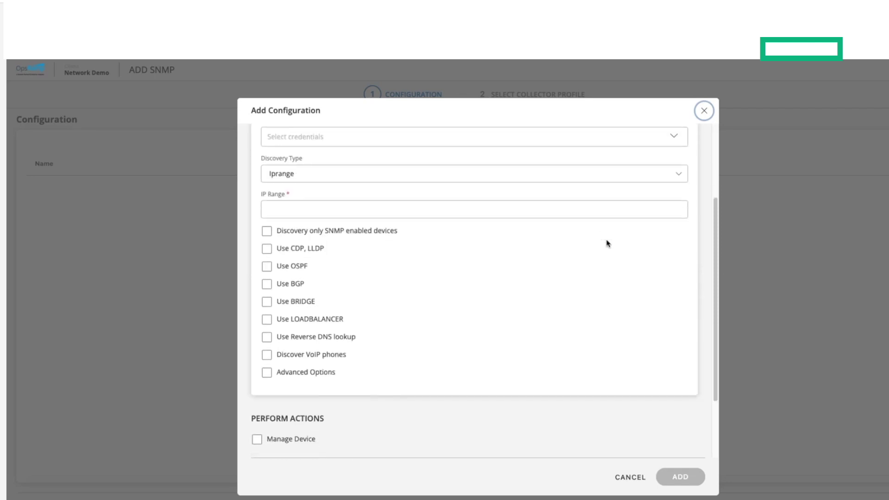
pyautogui.scroll(-2, 608, 244)
pyautogui.click(258, 351)
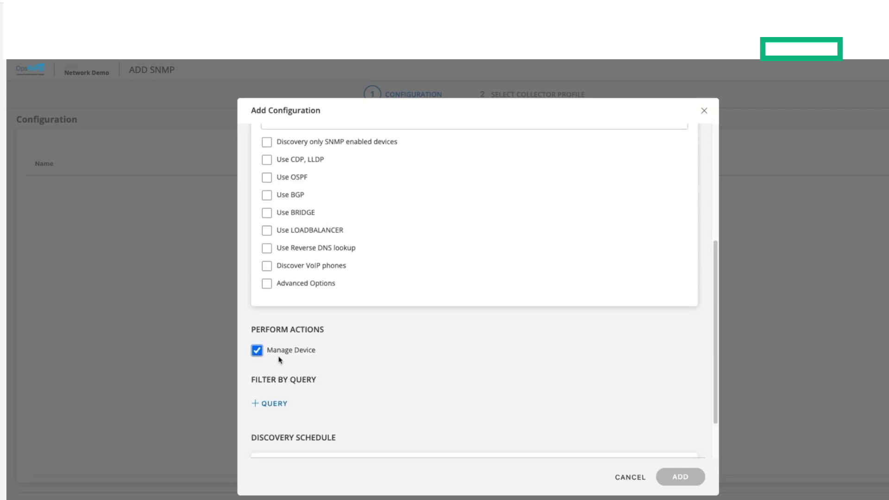
pyautogui.click(270, 351)
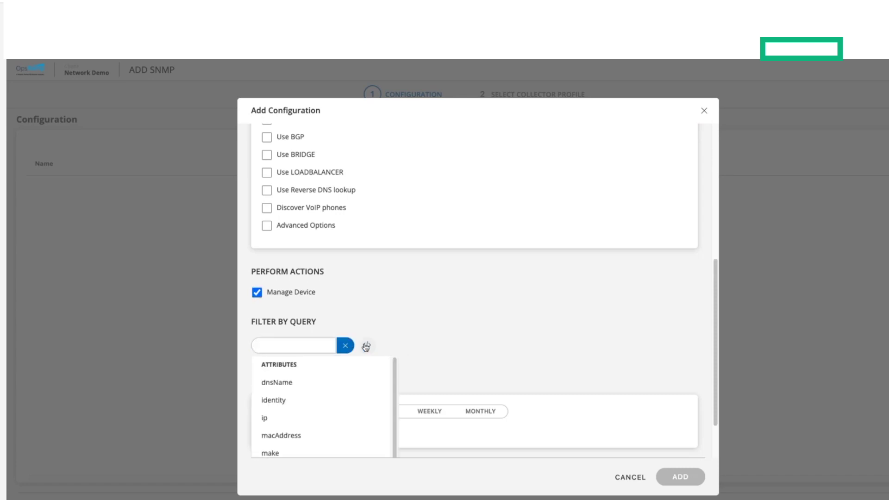
pyautogui.scroll(-2, 363, 407)
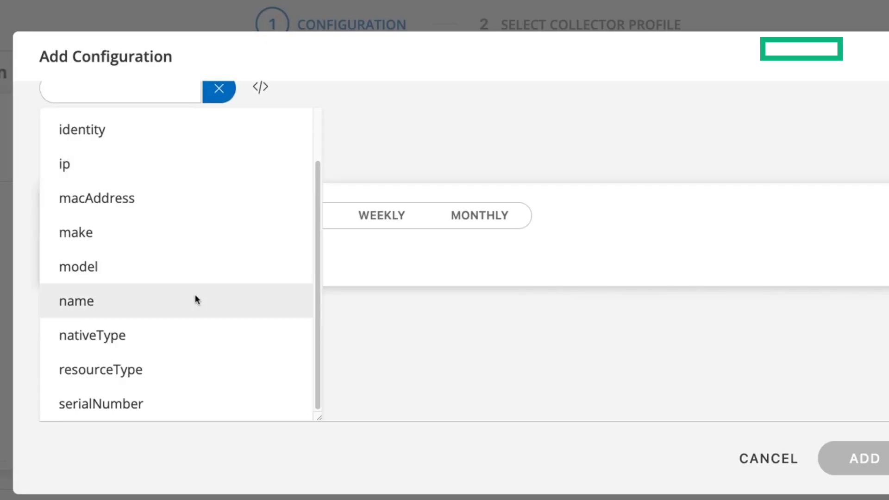
pyautogui.scroll(3, 219, 250)
pyautogui.click(200, 346)
pyautogui.scroll(-2, 538, 248)
pyautogui.click(276, 276)
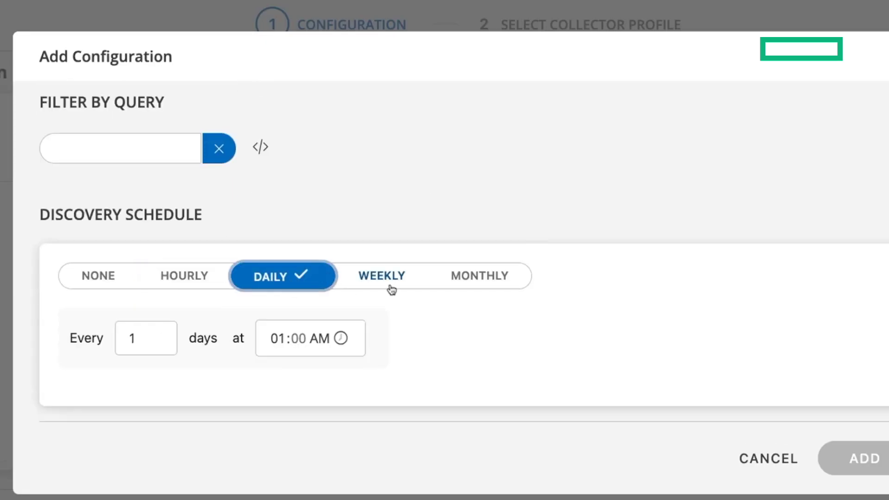
pyautogui.click(370, 276)
pyautogui.click(491, 276)
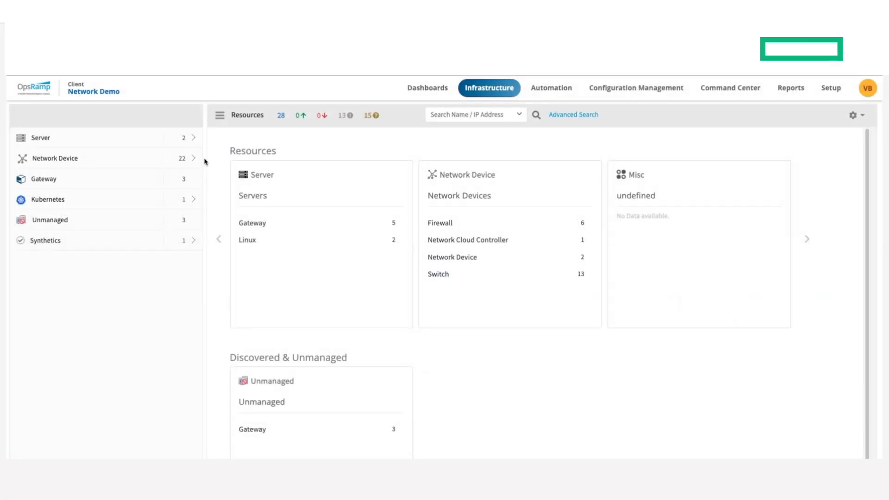
# Open switch tor1 from the Switch list and expand its More Information attributes
pyautogui.click(70, 162)
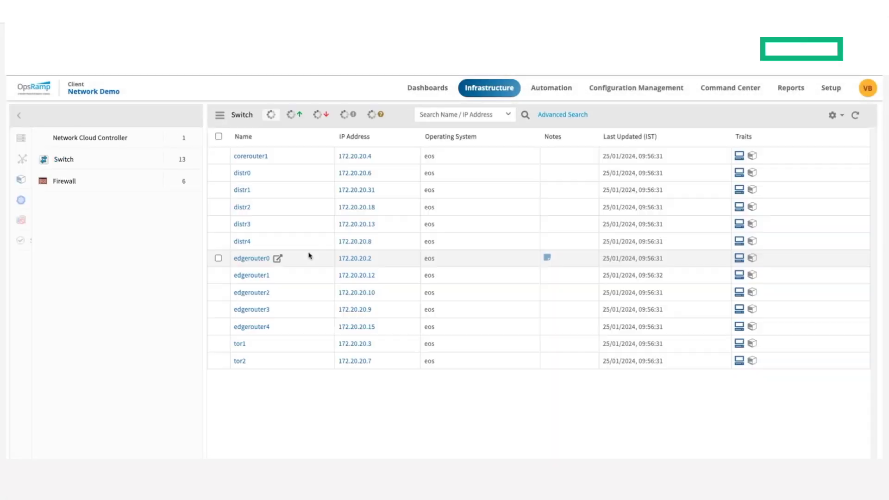
pyautogui.click(80, 259)
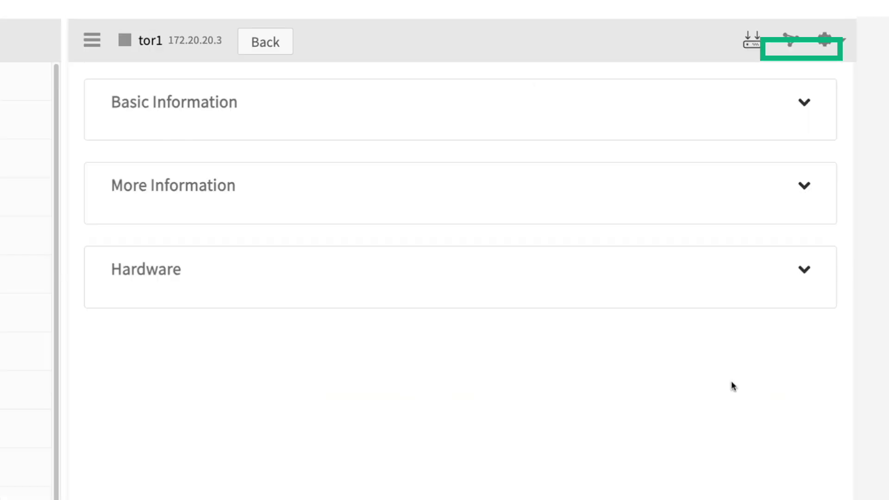
pyautogui.click(804, 190)
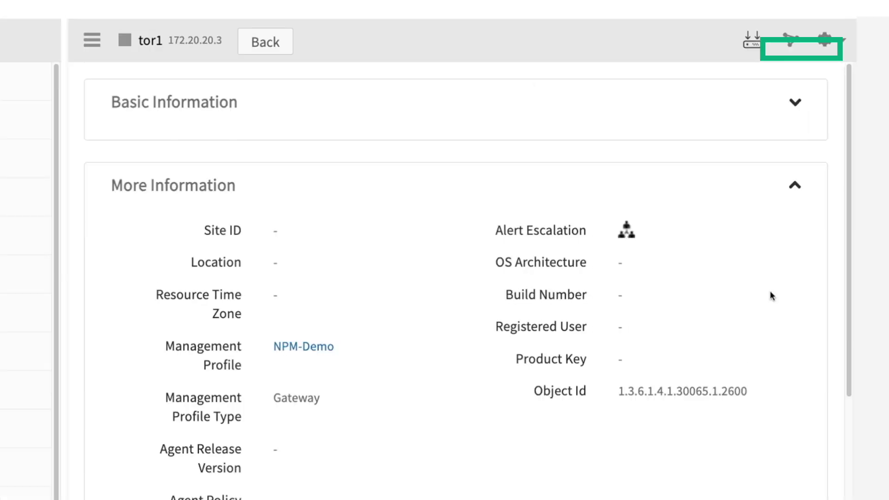
pyautogui.scroll(-5, 769, 302)
pyautogui.scroll(-5, 730, 425)
pyautogui.scroll(-3, 730, 424)
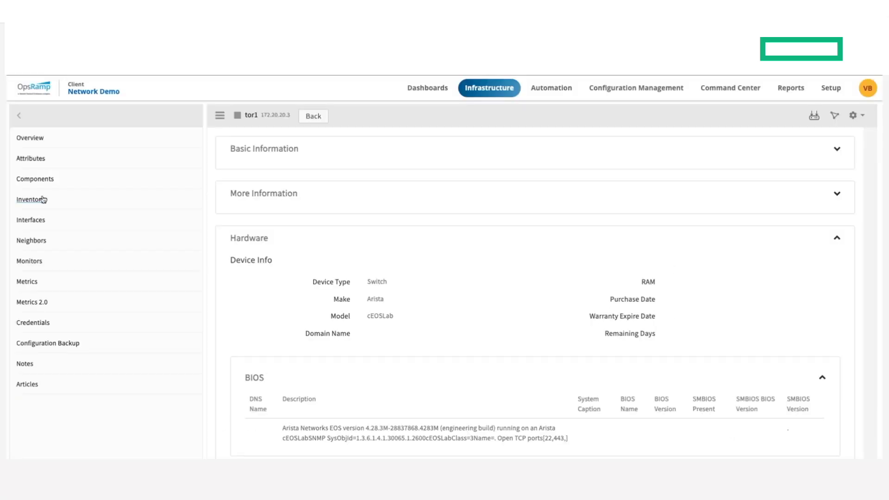
# Review tor1's Inventory, Interfaces and Configuration Backup pages
pyautogui.click(40, 200)
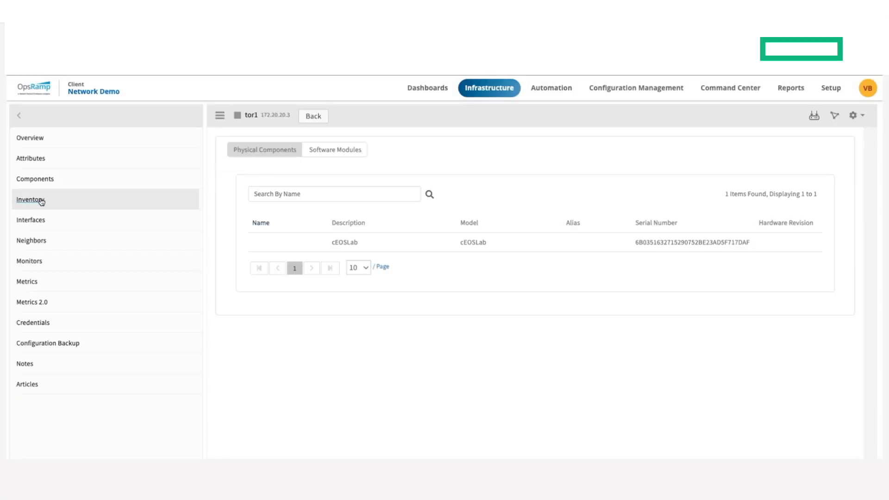
pyautogui.click(32, 222)
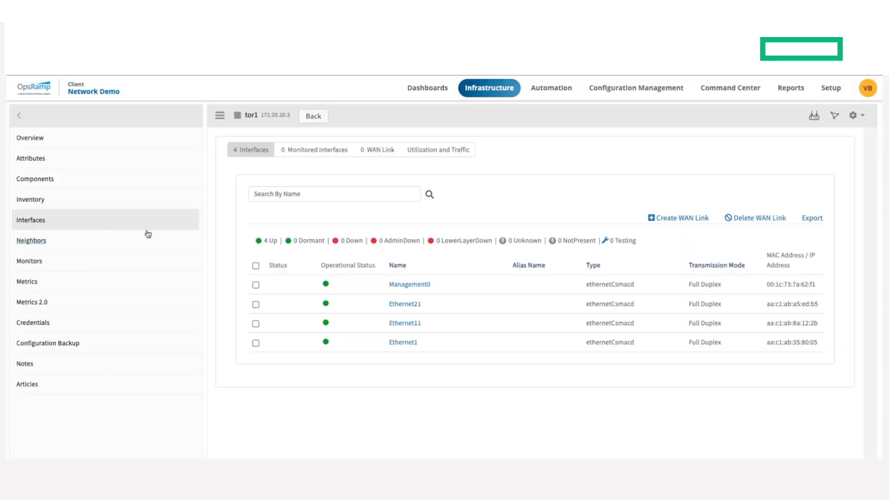
pyautogui.click(37, 345)
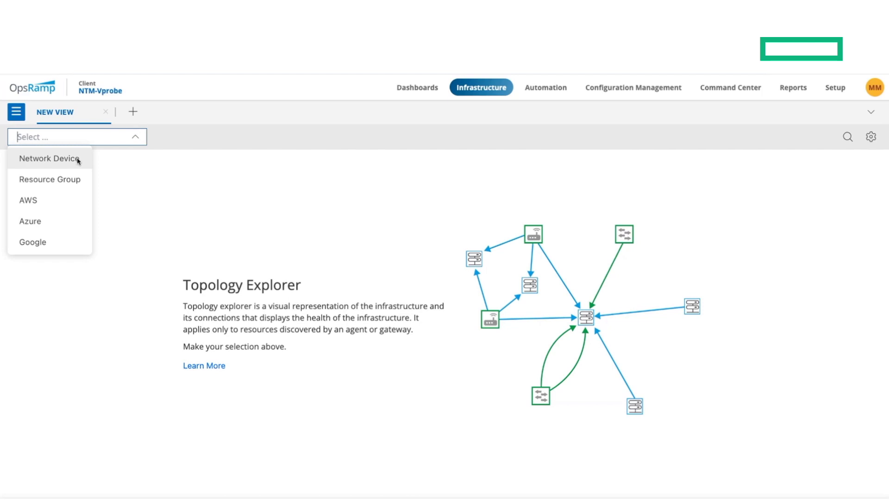
# Map the network-device topology around corerouter1 and zoom into it
pyautogui.click(77, 156)
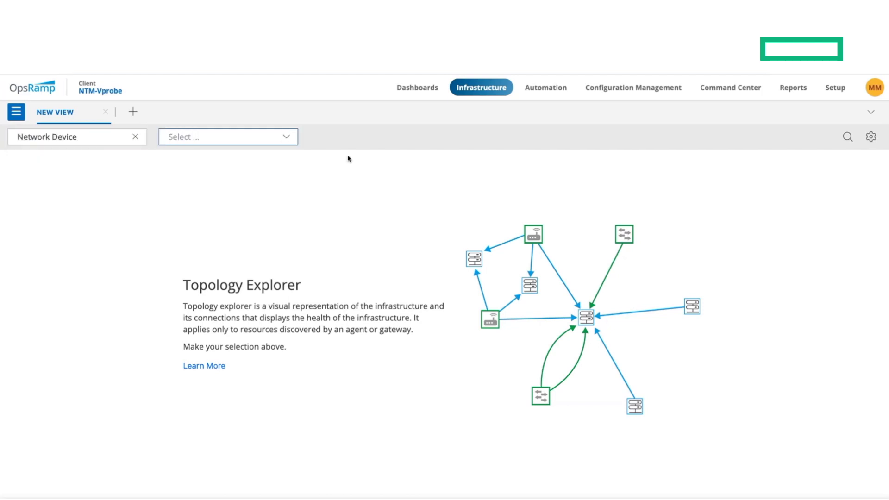
pyautogui.click(289, 144)
pyautogui.click(196, 156)
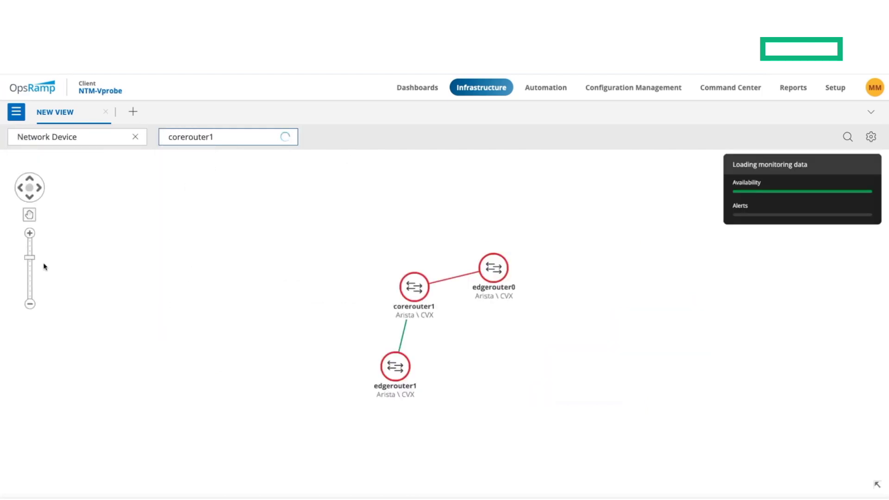
pyautogui.moveTo(33, 260); pyautogui.dragTo(35, 253)
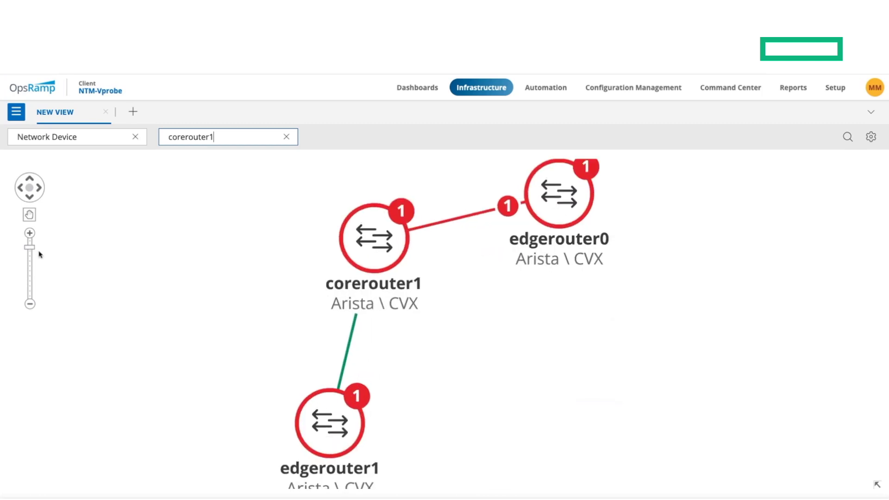
pyautogui.scroll(2, 406, 342)
pyautogui.scroll(1, 406, 342)
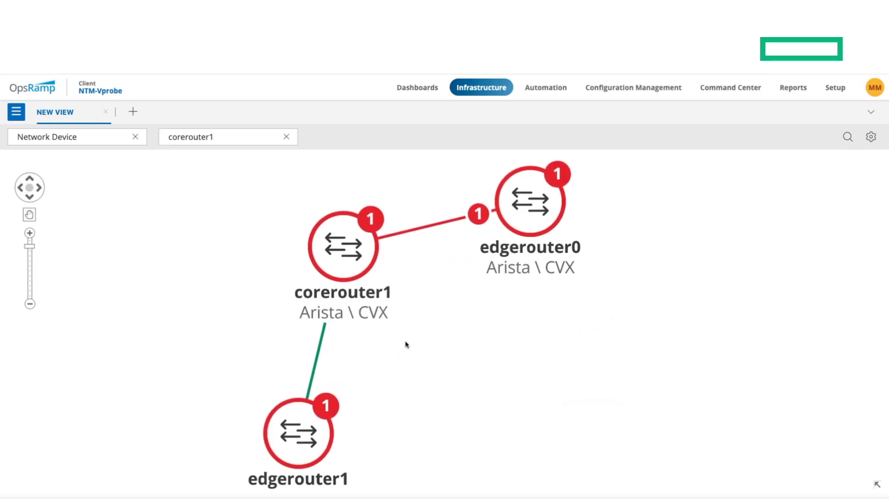
pyautogui.scroll(-2, 406, 343)
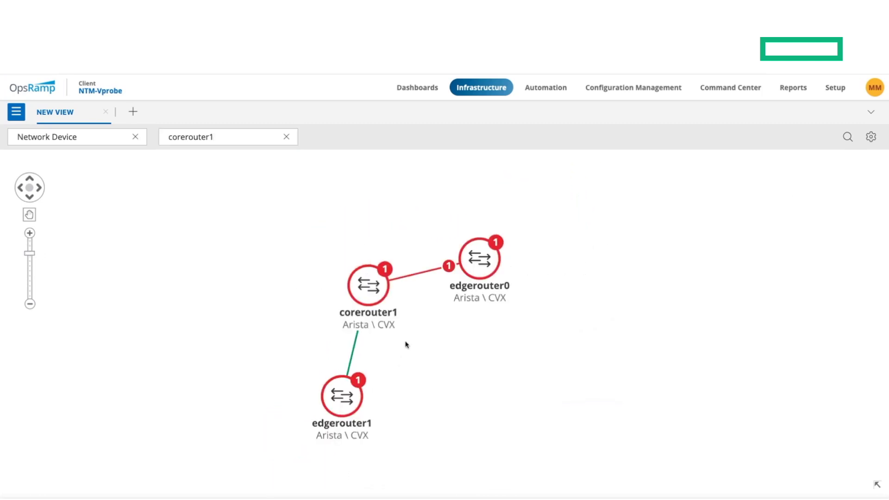
# Switch the topology to the Layer 3 view, then redraw it at depths 2 and 3
pyautogui.click(876, 143)
pyautogui.click(853, 195)
pyautogui.click(855, 297)
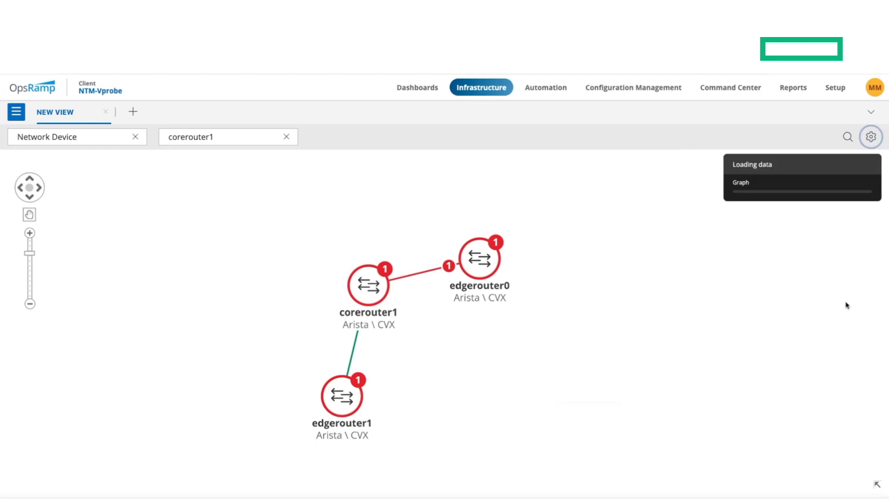
pyautogui.click(877, 141)
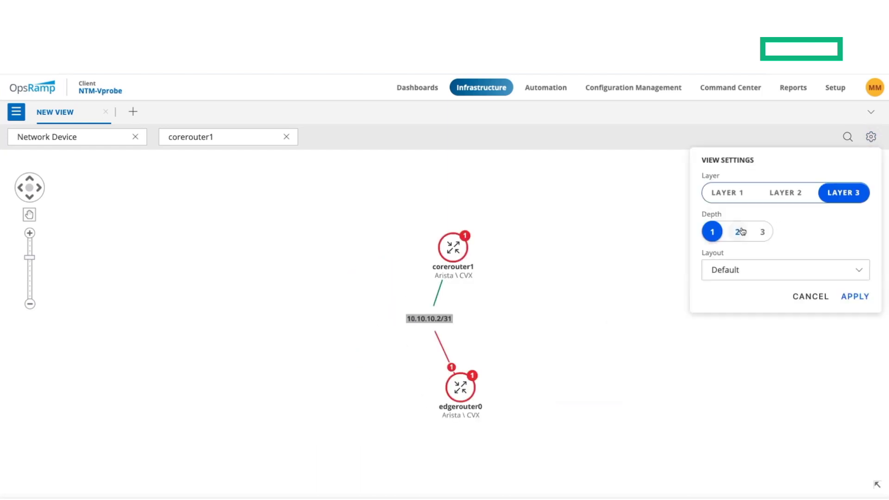
pyautogui.click(852, 300)
pyautogui.click(875, 141)
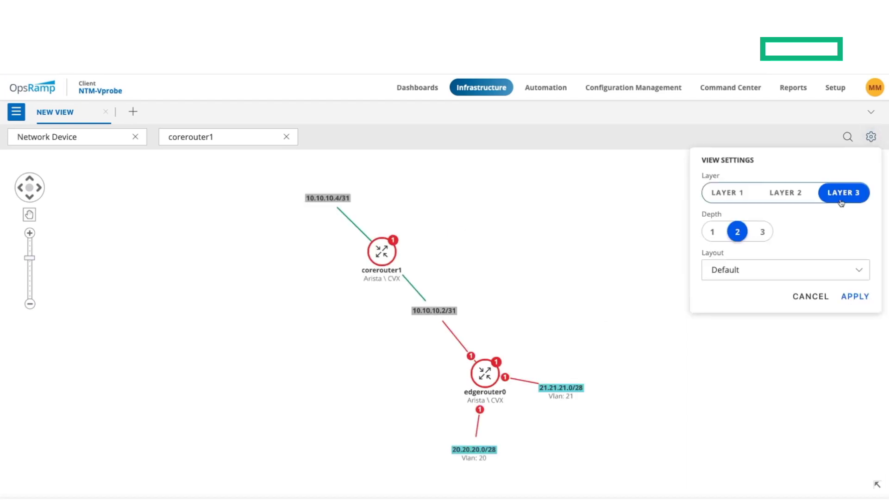
pyautogui.click(854, 295)
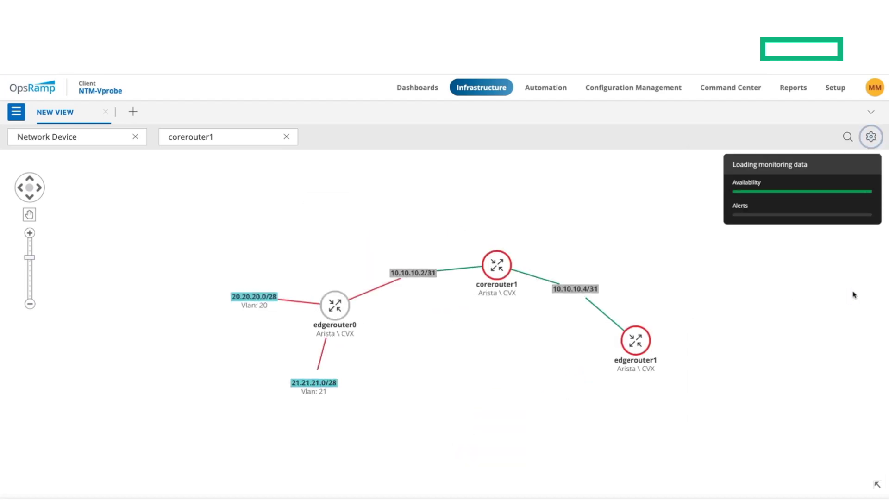
# Apply the Standard layout, then the Lens layout, to the topology
pyautogui.click(876, 142)
pyautogui.click(778, 265)
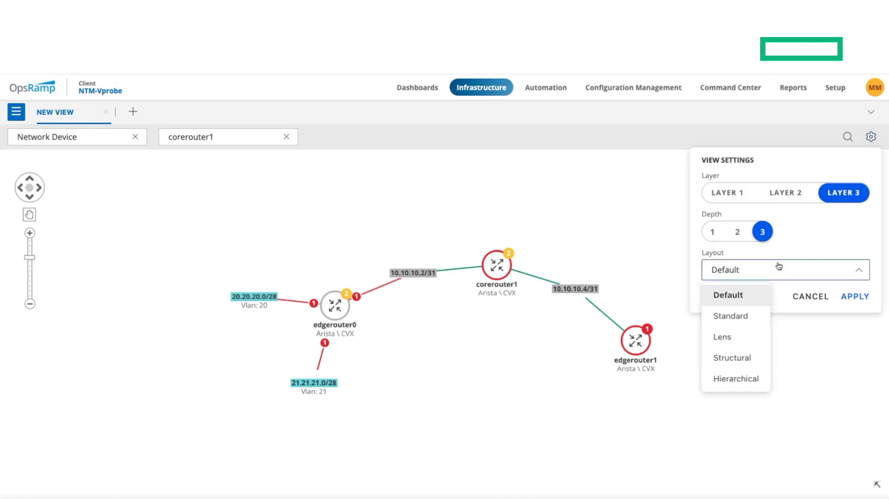
pyautogui.click(762, 316)
pyautogui.click(855, 297)
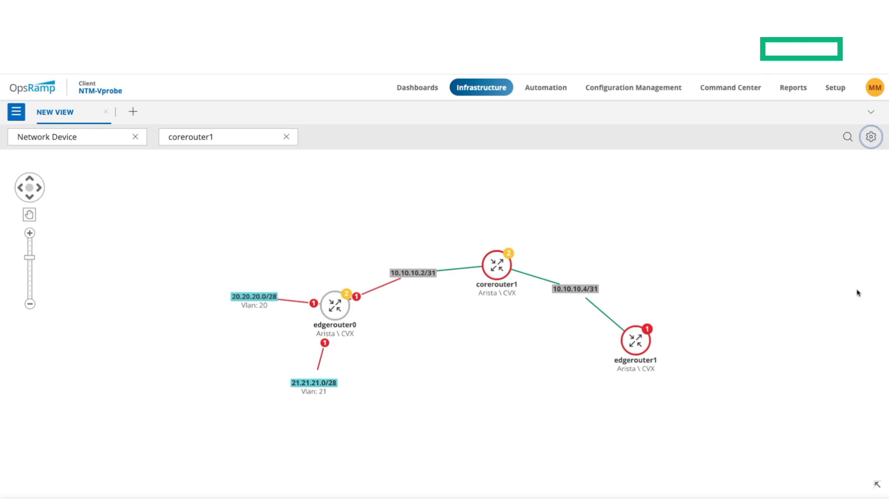
pyautogui.click(871, 137)
pyautogui.click(780, 268)
pyautogui.click(731, 335)
pyautogui.click(854, 301)
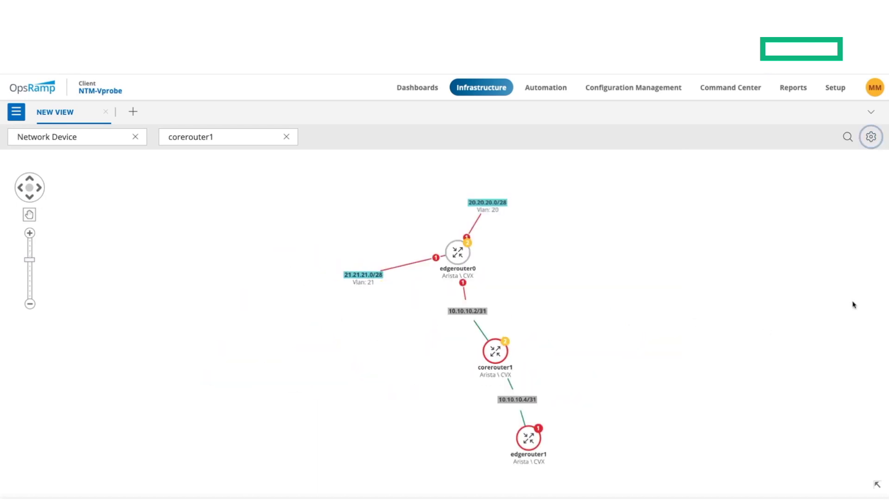
# Try the Structural layout, then settle on the Hierarchical layout
pyautogui.click(872, 137)
pyautogui.click(778, 270)
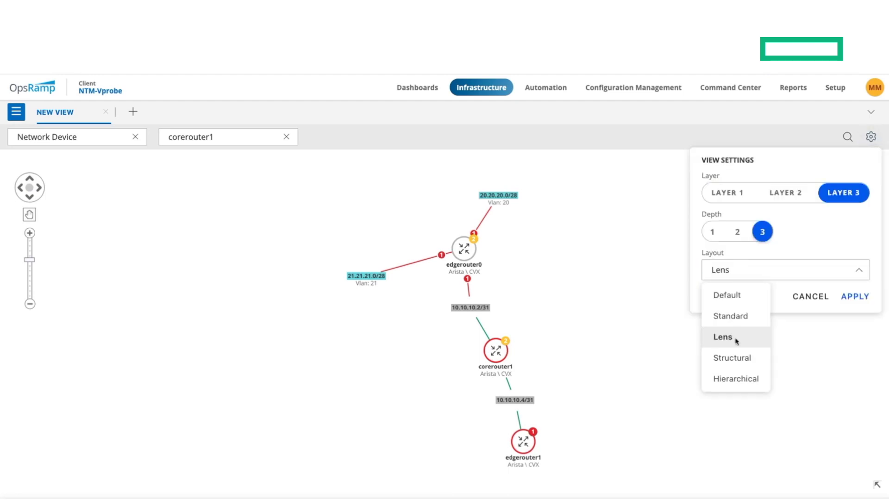
pyautogui.click(732, 357)
pyautogui.click(856, 297)
pyautogui.click(873, 143)
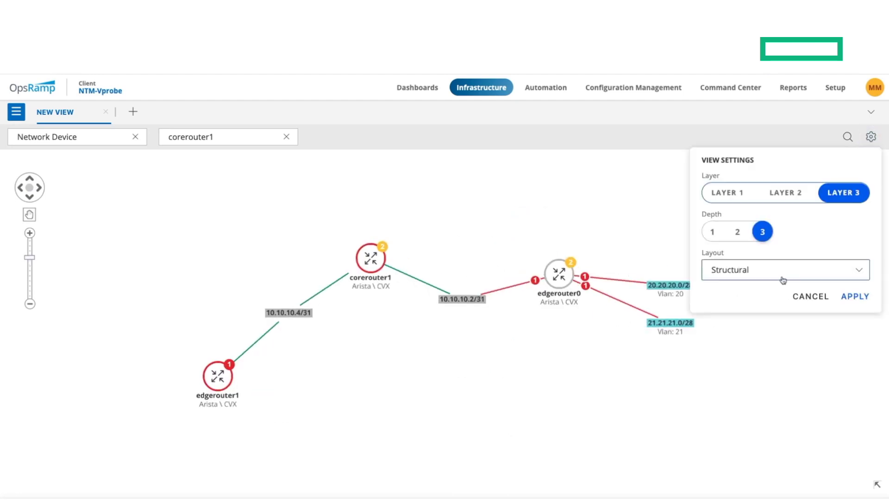
pyautogui.click(782, 269)
pyautogui.click(750, 377)
pyautogui.click(856, 296)
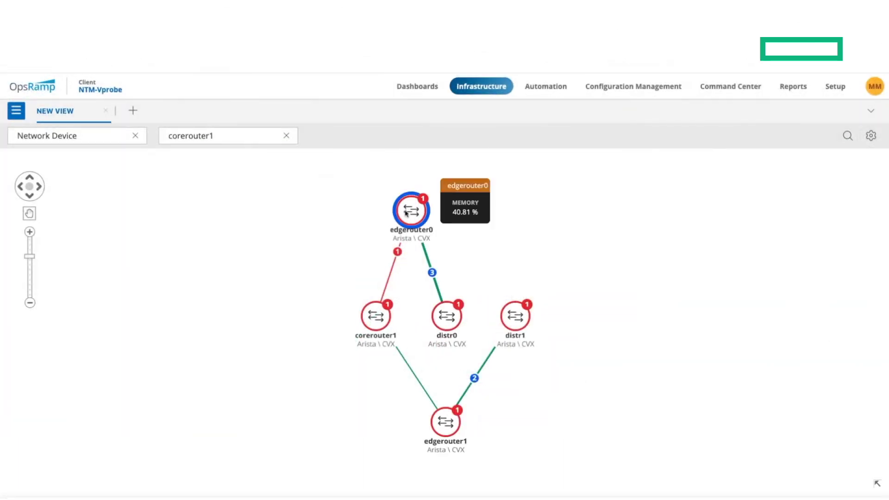
# Open edgerouter0's alerts, filter them to CRITICAL, and open the latest critical alert
pyautogui.click(406, 213)
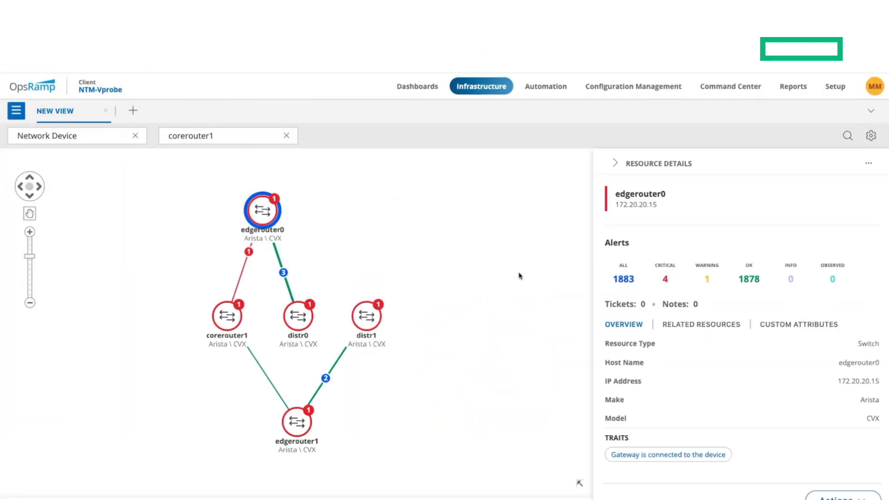
pyautogui.click(623, 279)
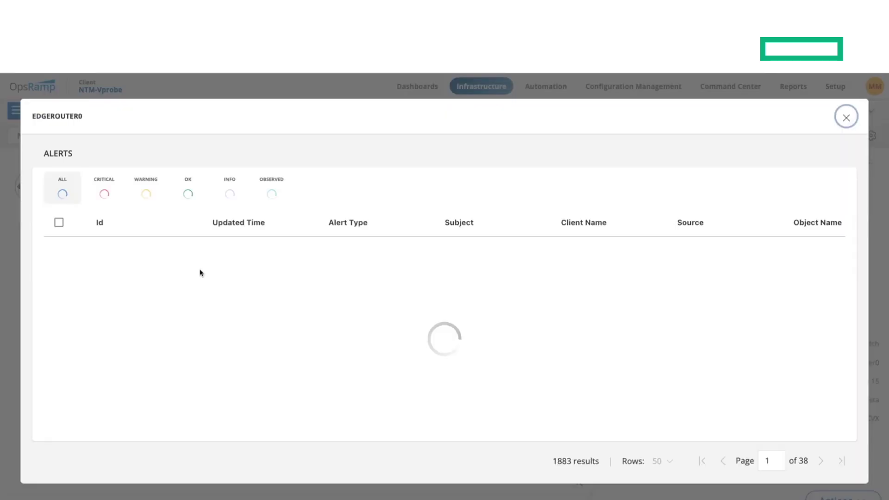
pyautogui.click(107, 192)
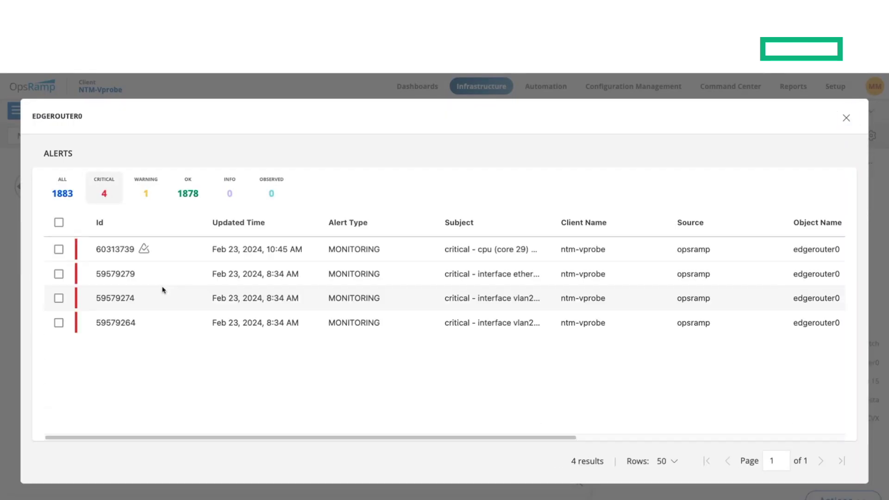
pyautogui.click(120, 260)
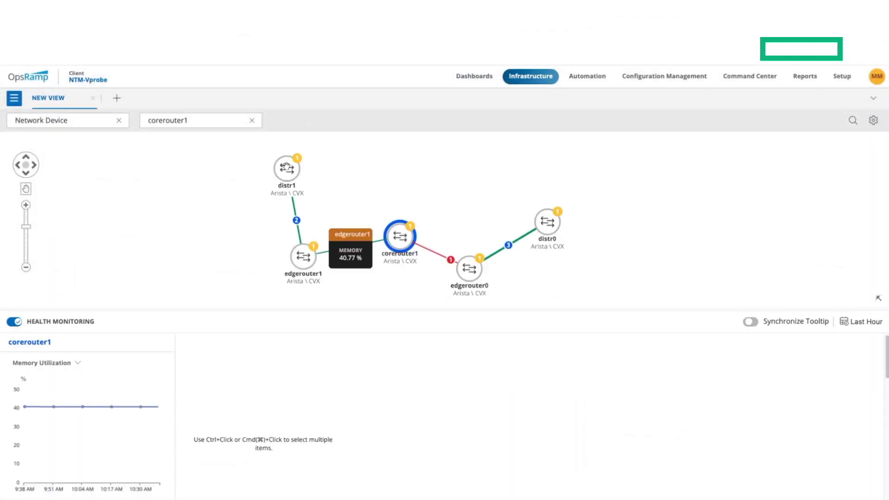
# Add distr1, edgerouter1, edgerouter0 and distr0 to health monitoring
pyautogui.keyDown('ctrl'); pyautogui.click(287, 168); pyautogui.keyUp('ctrl')
pyautogui.keyDown('ctrl'); pyautogui.click(303, 258); pyautogui.keyUp('ctrl')
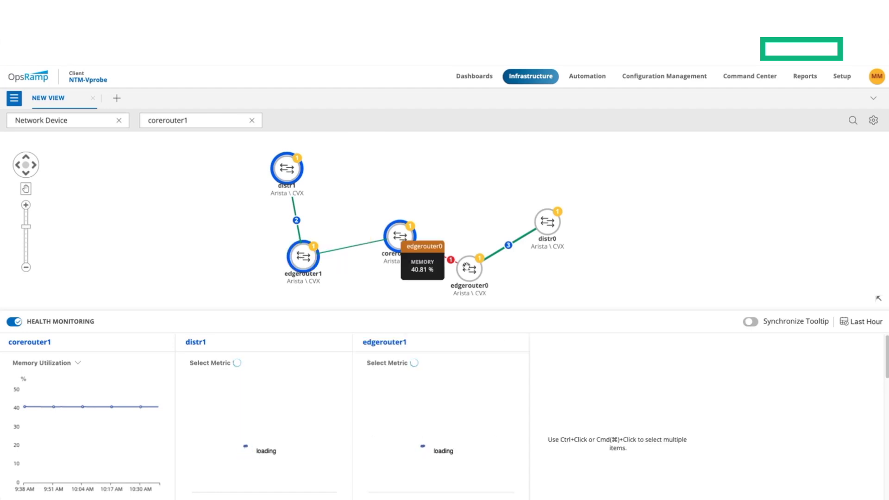
pyautogui.keyDown('ctrl'); pyautogui.click(469, 268); pyautogui.keyUp('ctrl')
pyautogui.keyDown('ctrl'); pyautogui.click(549, 222); pyautogui.keyUp('ctrl')
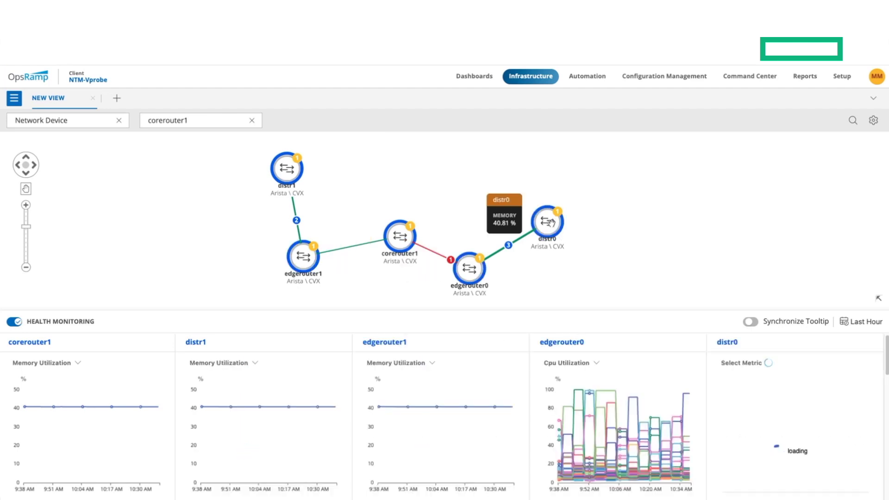
# Chart corerouter1 on Cpu Utilization Avg and edgerouter1 on Memory Util Percent
pyautogui.click(69, 363)
pyautogui.click(72, 247)
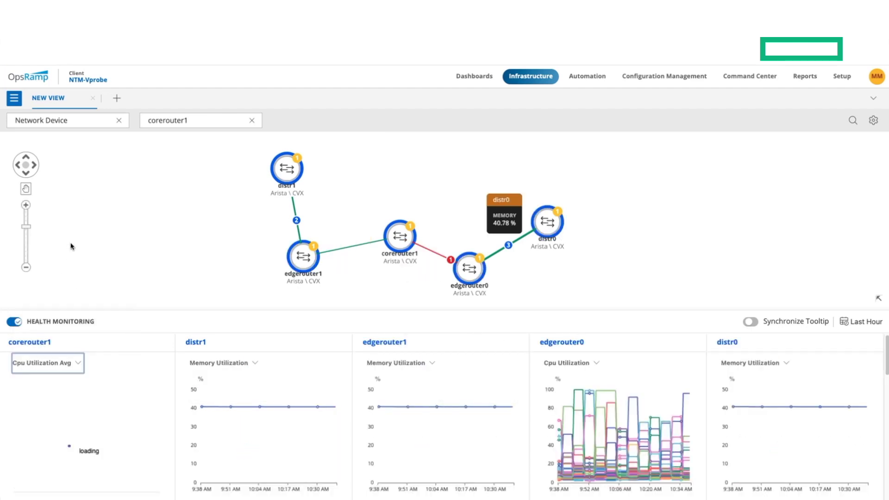
pyautogui.click(433, 363)
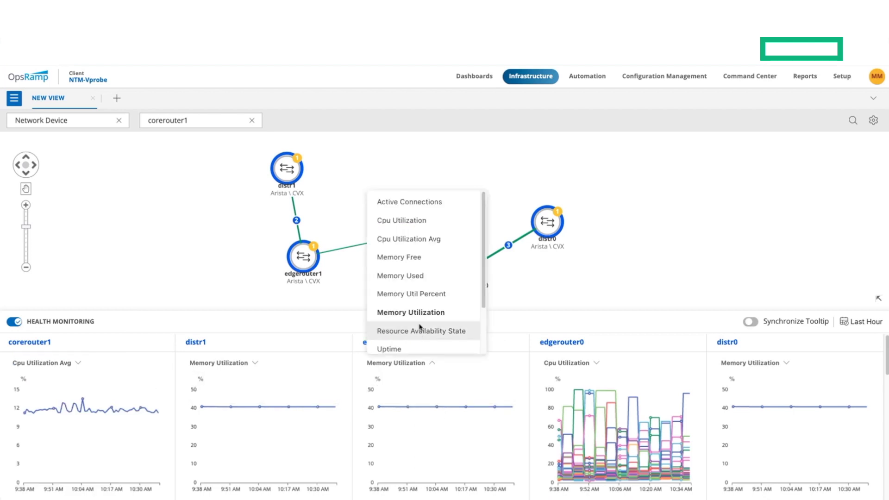
pyautogui.click(421, 330)
pyautogui.click(454, 363)
pyautogui.click(421, 292)
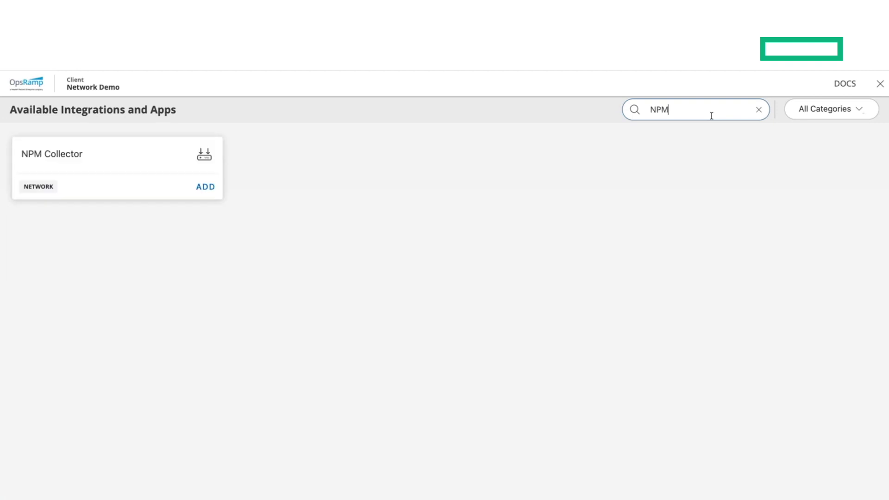
# Add the NPM Collector integration and start a new collector configuration
pyautogui.click(197, 191)
pyautogui.click(857, 170)
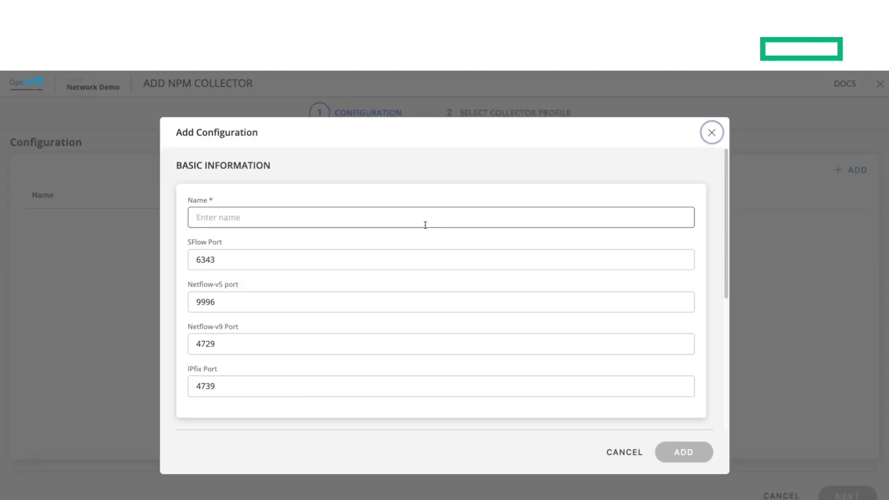
pyautogui.scroll(-2, 428, 273)
pyautogui.scroll(-2, 431, 291)
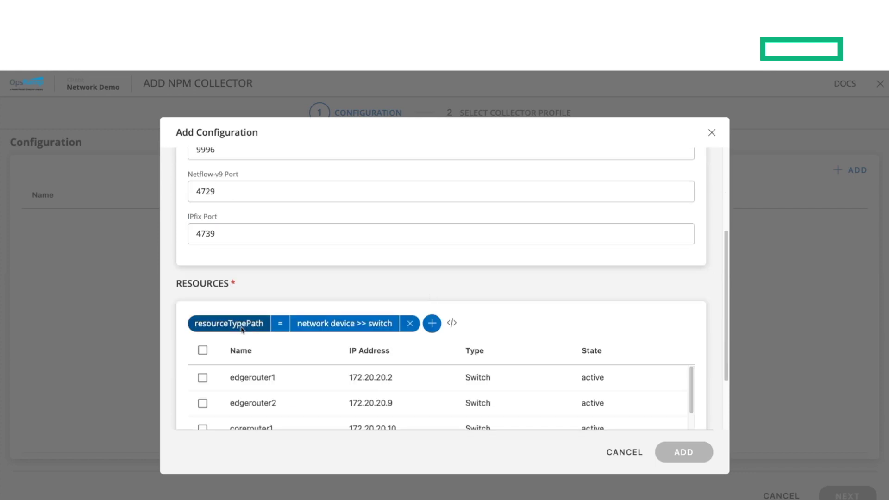
# Filter resources to network device >> switch, select all 13 switches, and pick the Network Demo profile
pyautogui.click(236, 324)
pyautogui.scroll(-3, 341, 339)
pyautogui.click(352, 323)
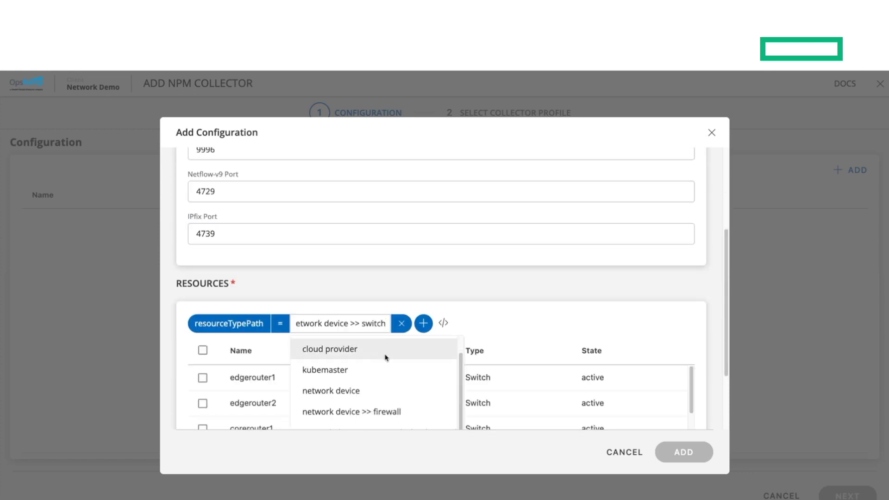
pyautogui.scroll(-2, 548, 321)
pyautogui.click(569, 243)
pyautogui.scroll(-2, 582, 365)
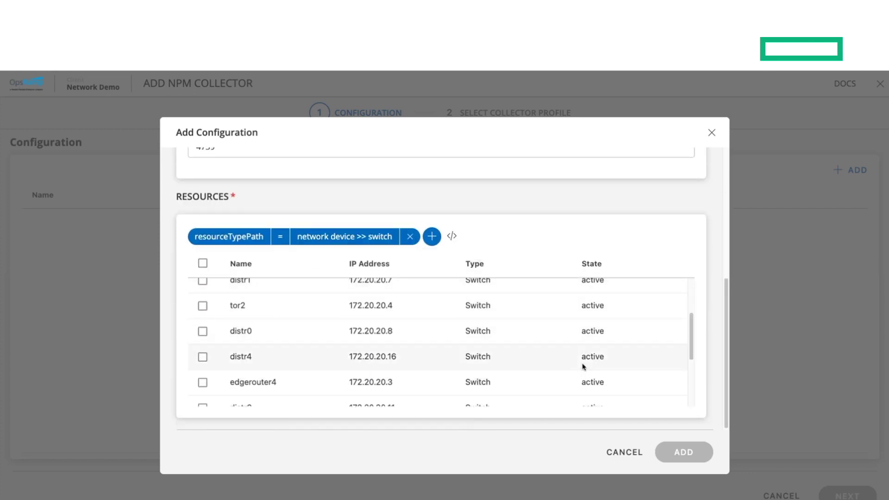
pyautogui.click(202, 263)
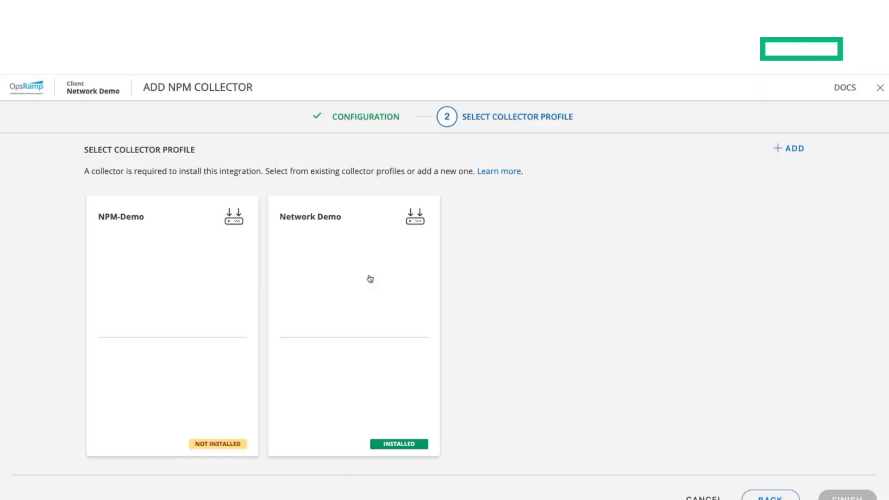
pyautogui.click(367, 290)
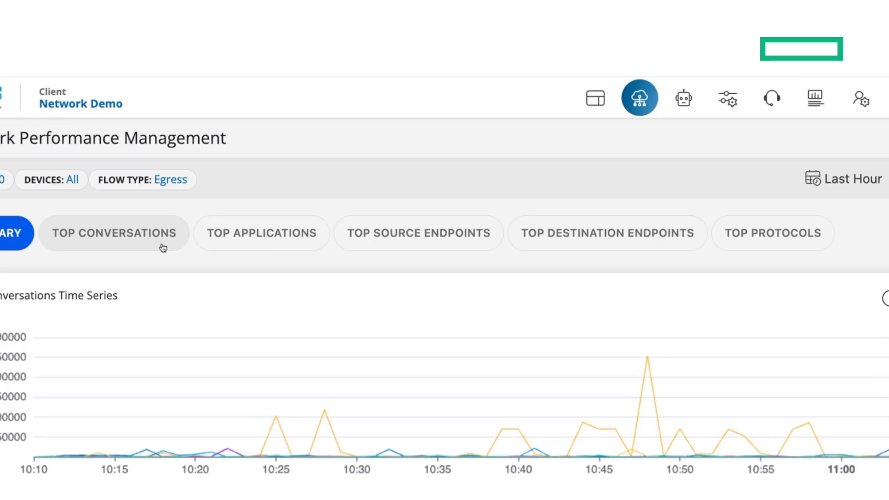
# Browse the top conversations, applications, sources, destinations and protocols breakdowns
pyautogui.click(145, 178)
pyautogui.click(217, 177)
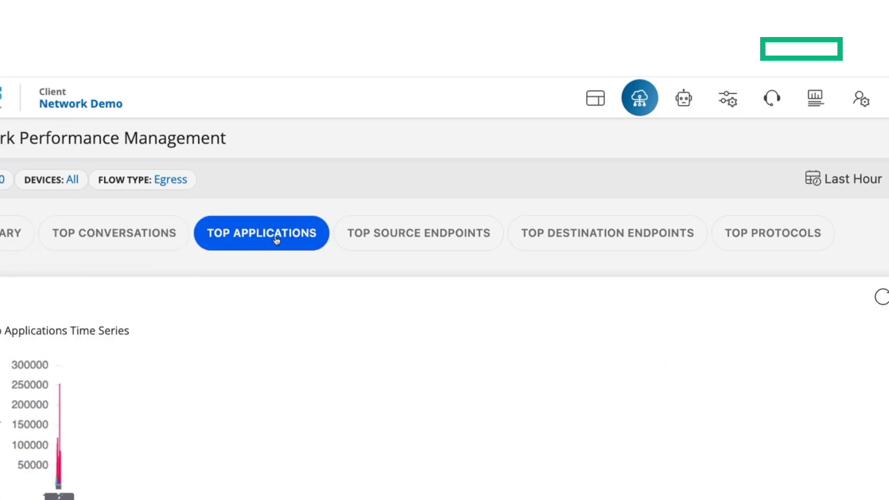
pyautogui.click(435, 246)
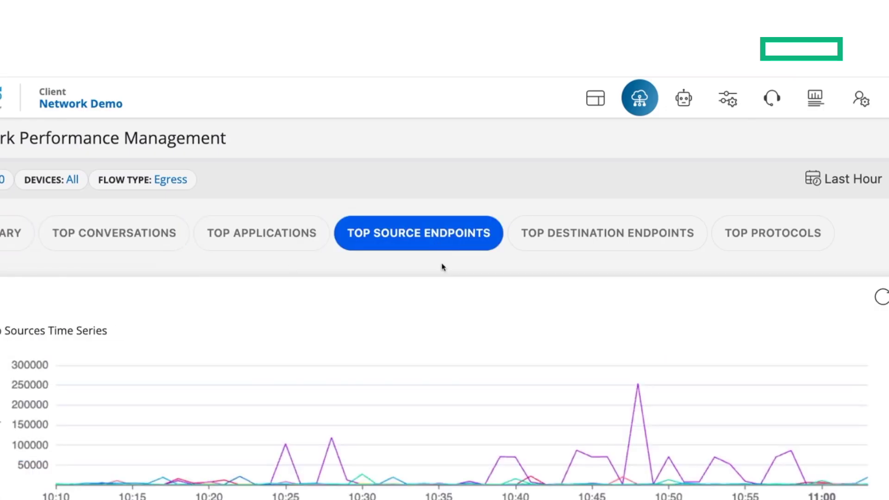
pyautogui.click(557, 240)
pyautogui.click(787, 239)
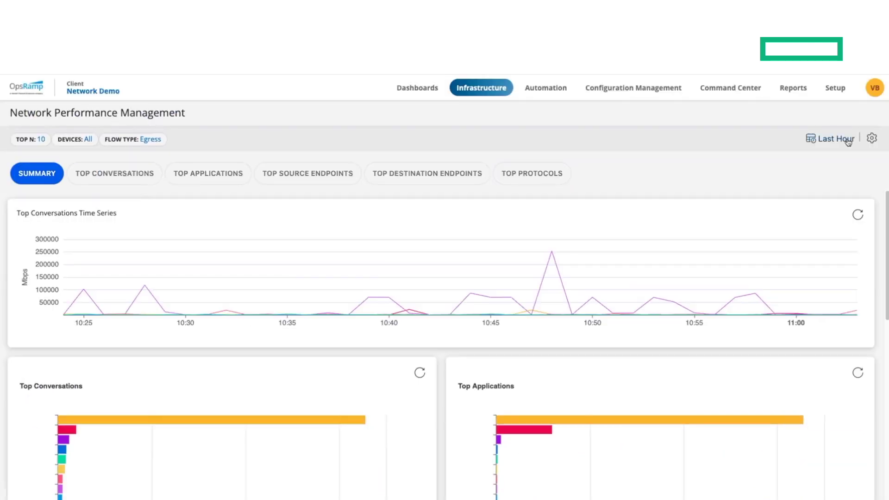
# Step through the time-range presets (4 hours to month-to-date) and apply Last 4 Hours
pyautogui.click(848, 142)
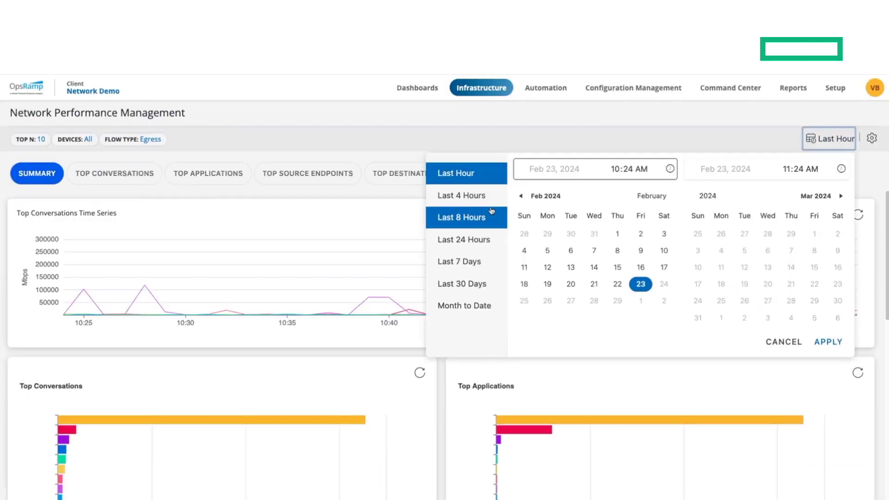
pyautogui.click(478, 199)
pyautogui.click(475, 222)
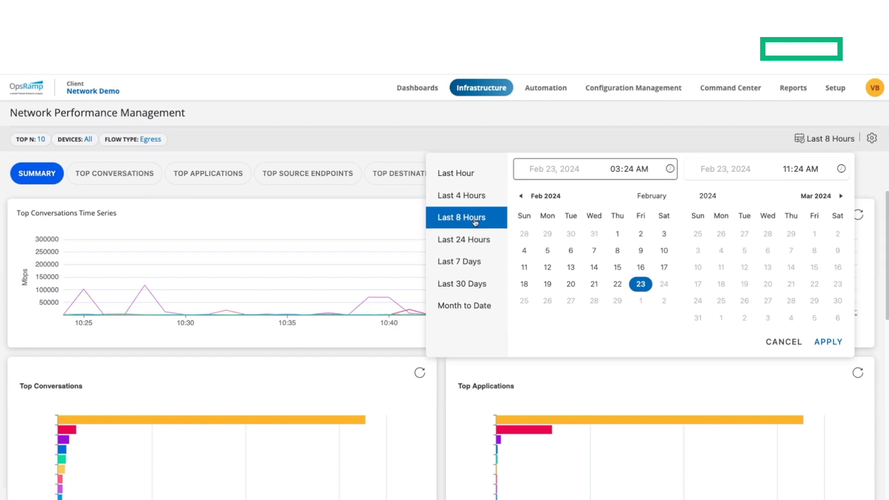
pyautogui.click(477, 242)
pyautogui.click(477, 262)
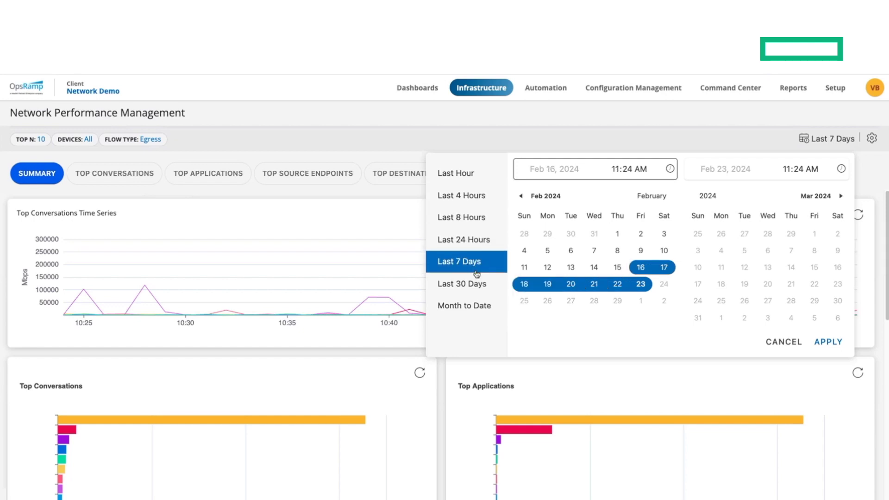
pyautogui.click(477, 283)
pyautogui.click(484, 307)
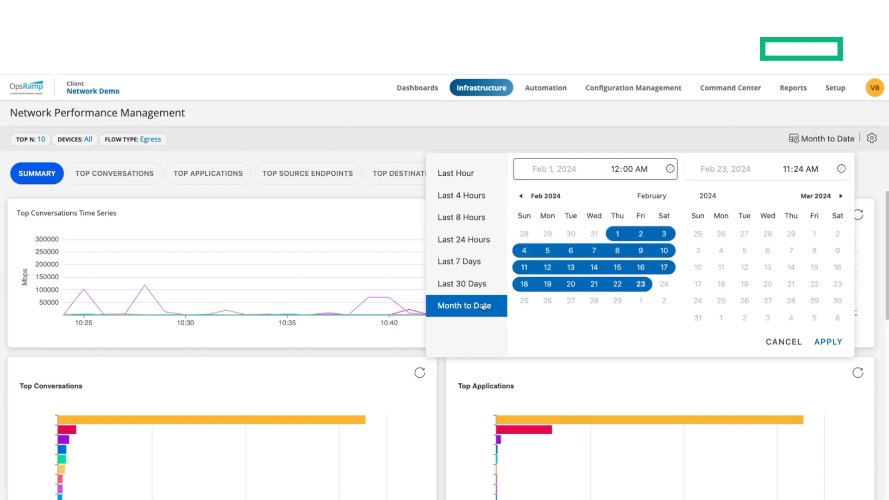
pyautogui.click(824, 342)
pyautogui.click(826, 139)
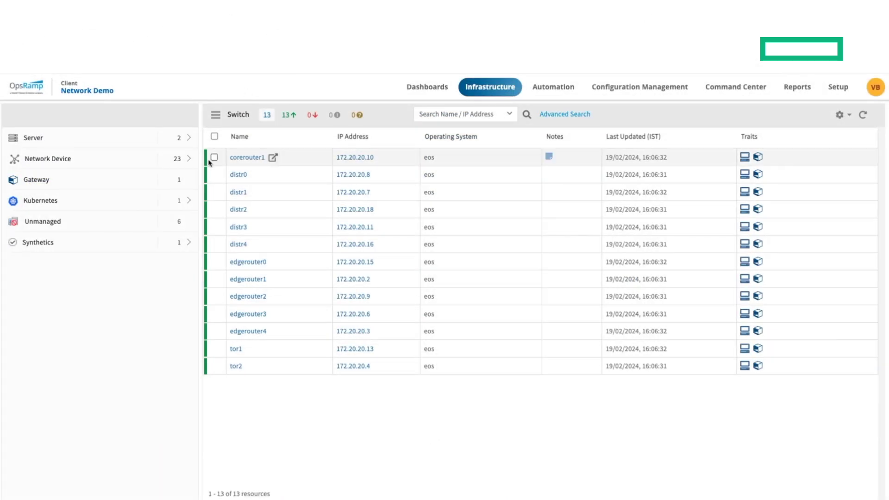
# Open switch tor2's configuration backups from the network device list
pyautogui.click(188, 159)
pyautogui.click(57, 161)
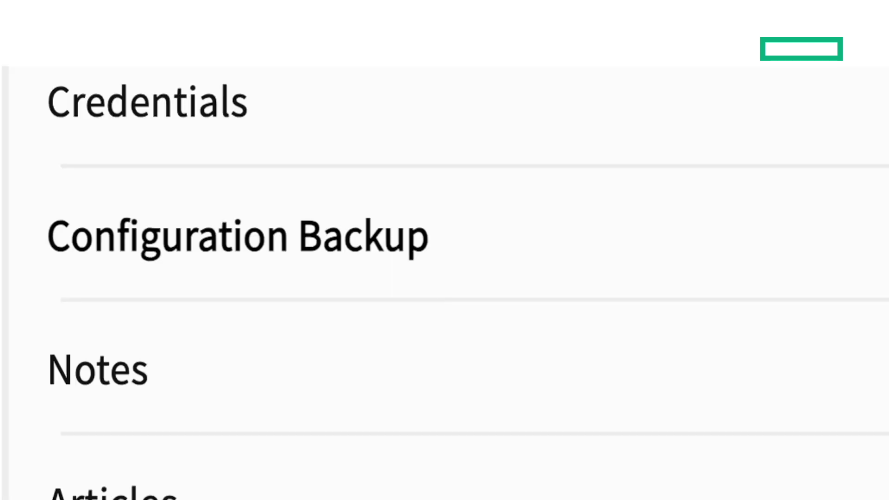
pyautogui.click(64, 351)
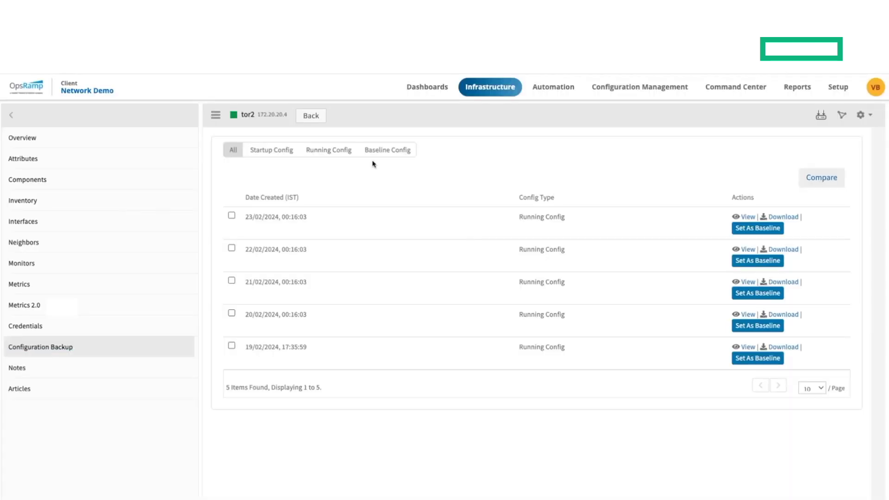
# View the 23/02/2024 running-config backup, then close the preview
pyautogui.click(345, 151)
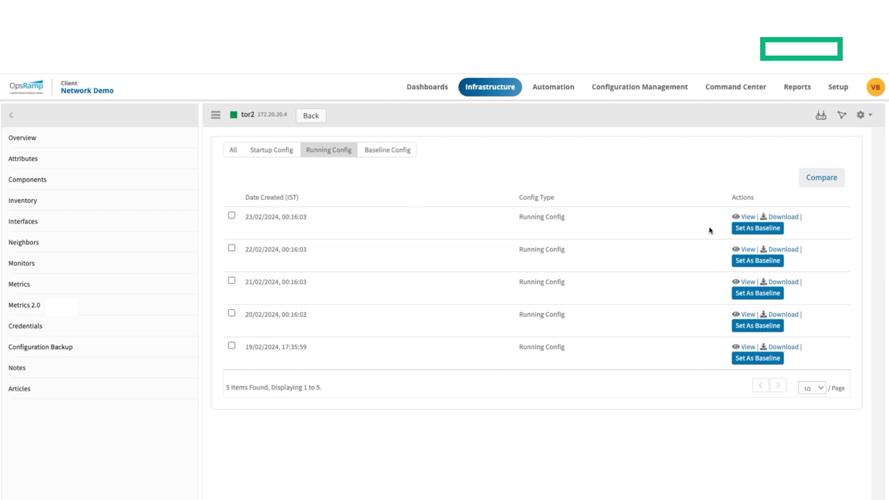
pyautogui.click(747, 217)
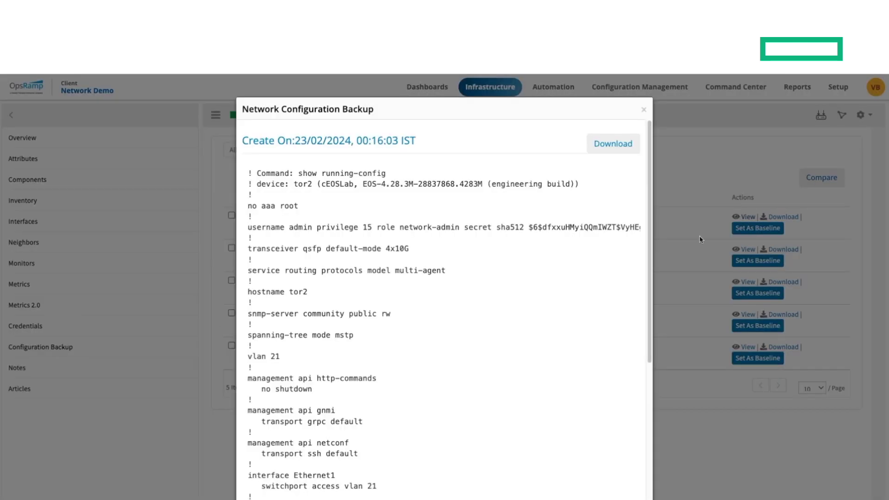
pyautogui.scroll(-3, 596, 284)
pyautogui.scroll(-2, 596, 284)
pyautogui.scroll(5, 595, 284)
pyautogui.click(644, 109)
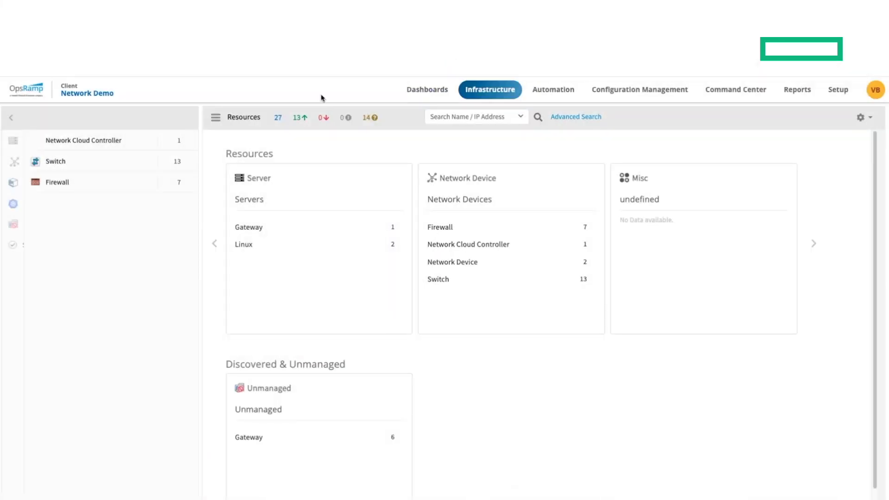
# Open the Network Configuration rules page and show its Severity filter choices
pyautogui.moveTo(640, 89)
pyautogui.click(640, 116)
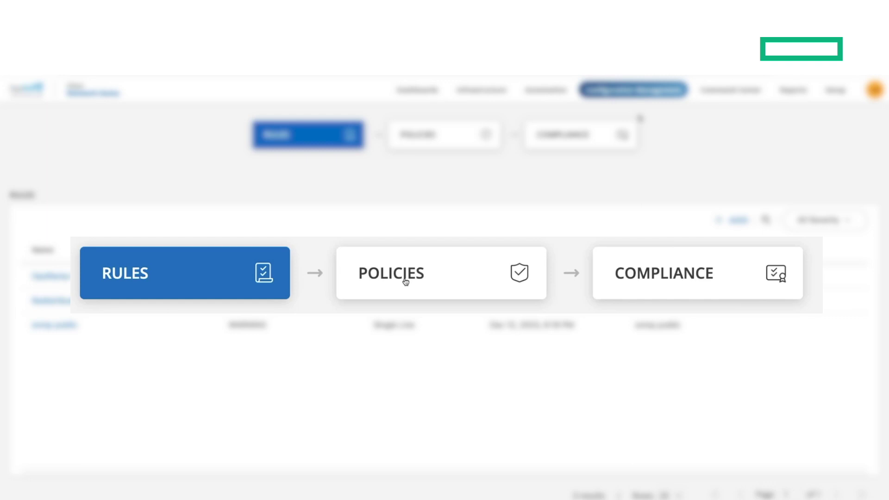
pyautogui.click(406, 282)
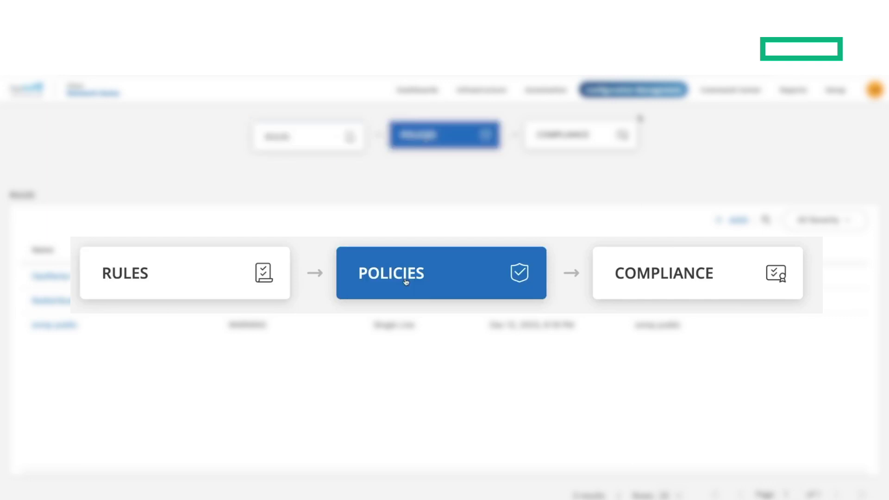
pyautogui.click(657, 276)
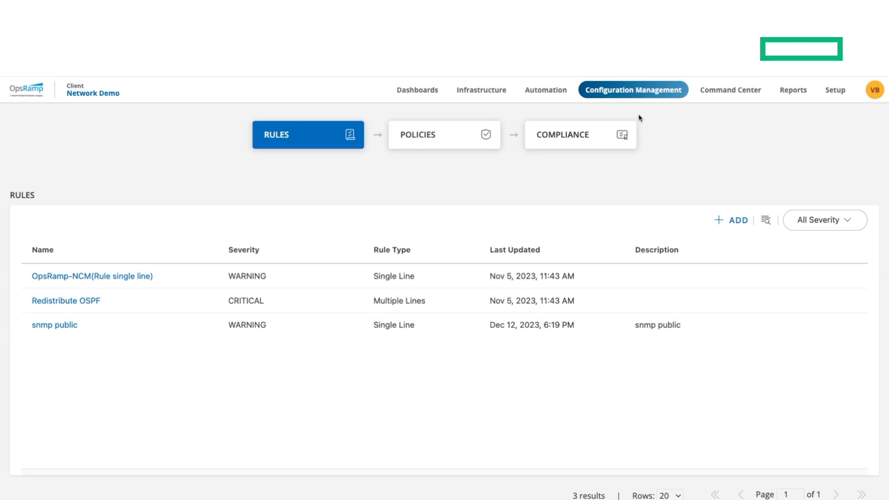
pyautogui.click(825, 220)
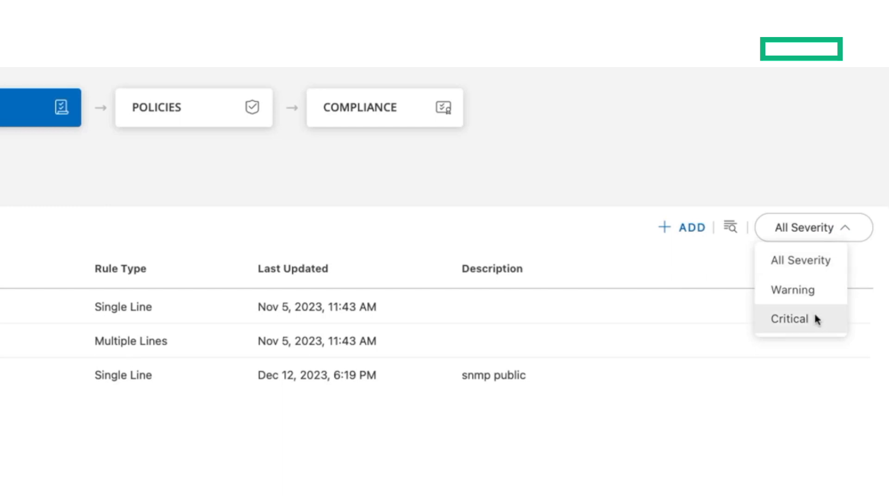
# Edit the first rule to inspect its type, Warning severity, compliance string and remediation text
pyautogui.click(841, 308)
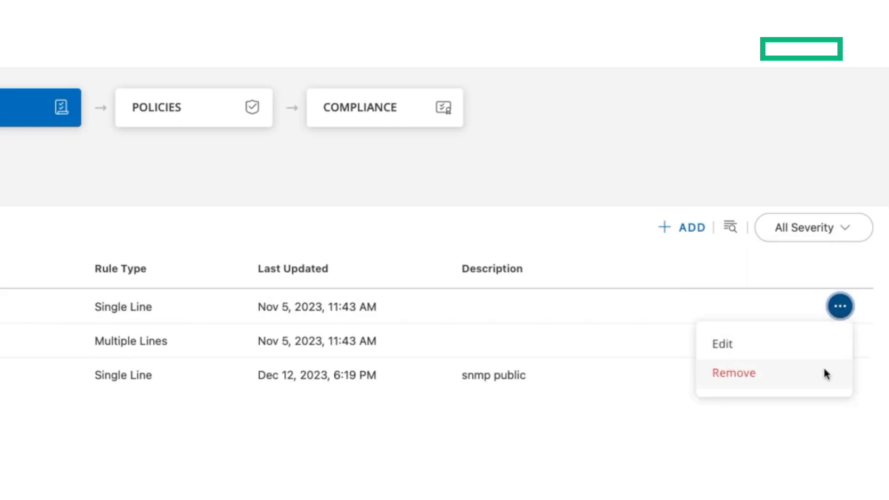
pyautogui.click(99, 213)
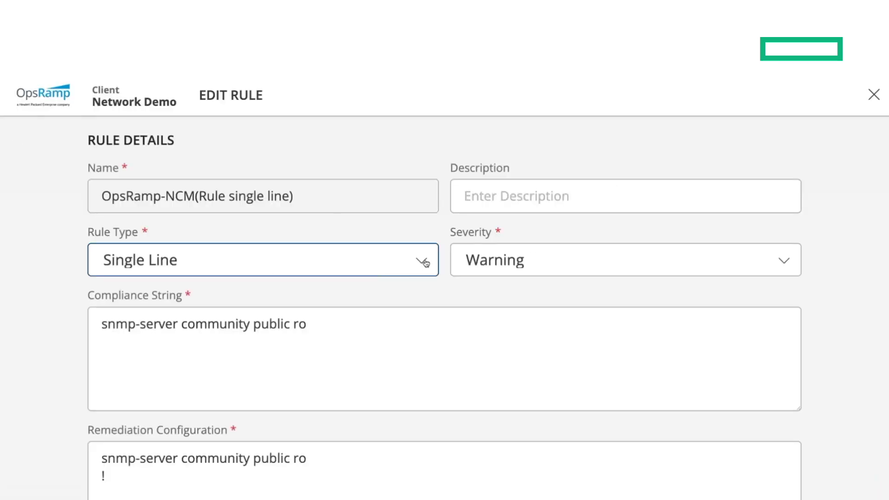
pyautogui.click(423, 260)
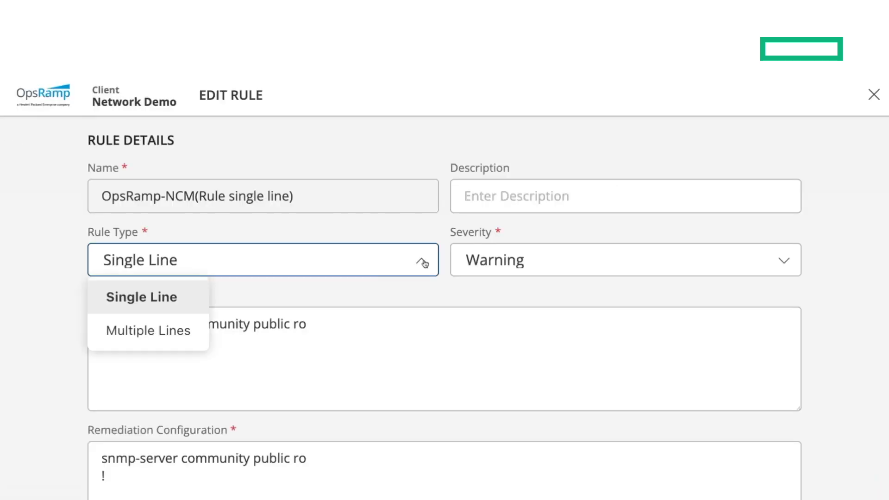
pyautogui.click(299, 298)
pyautogui.click(686, 263)
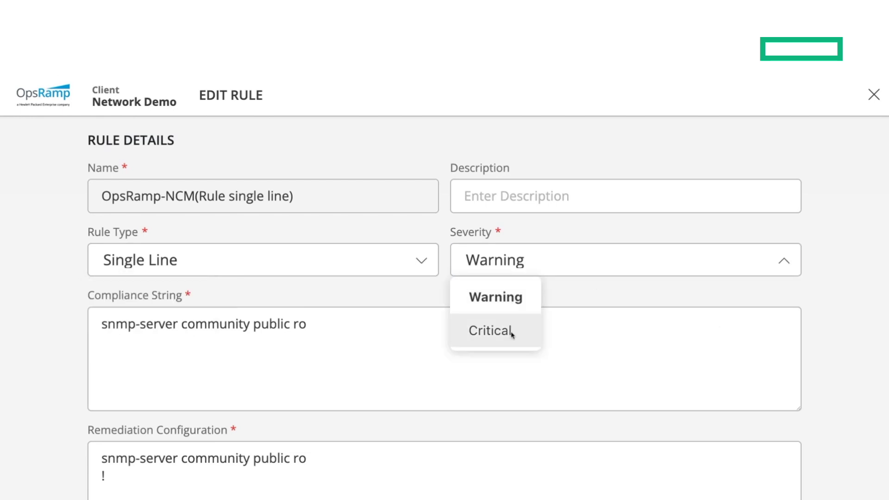
pyautogui.click(568, 295)
pyautogui.click(497, 343)
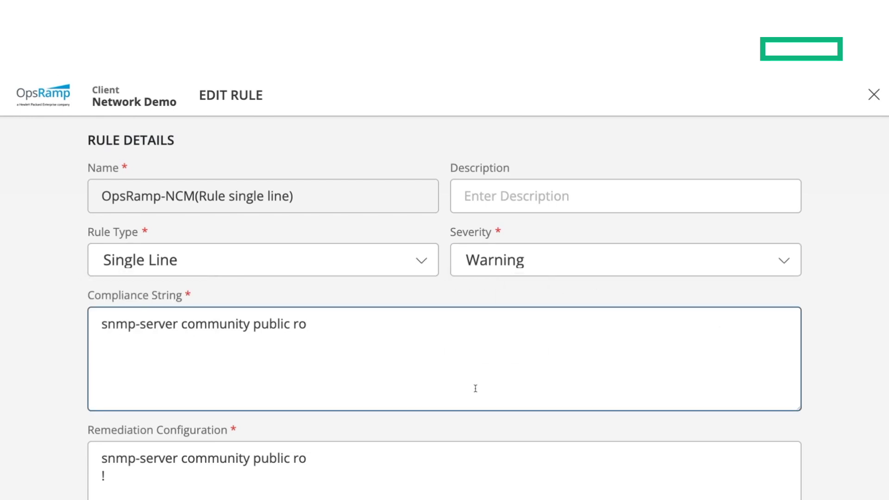
pyautogui.click(392, 463)
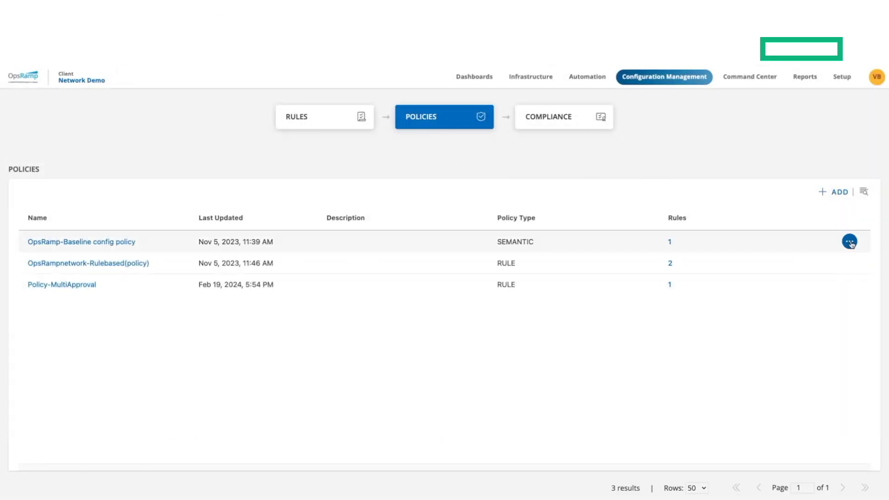
# Edit the Baseline config policy to inspect its policy type, baseline choices and backup jobs
pyautogui.click(850, 242)
pyautogui.click(813, 268)
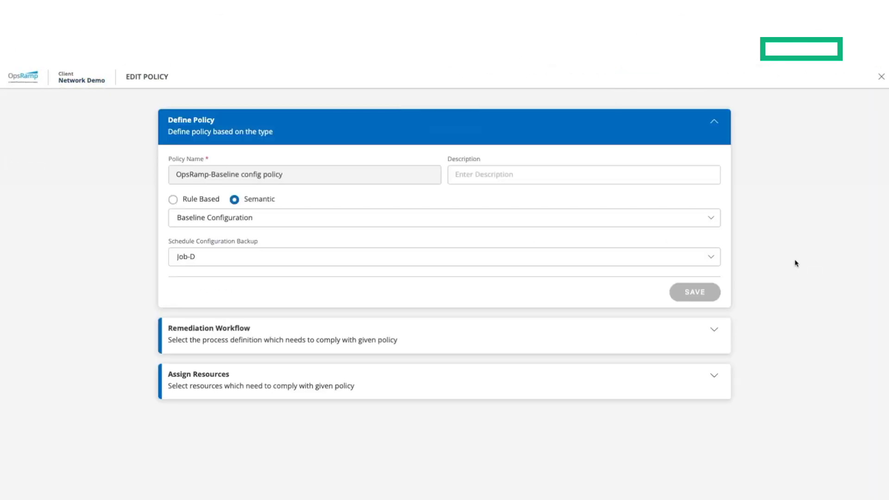
pyautogui.click(173, 200)
pyautogui.click(268, 221)
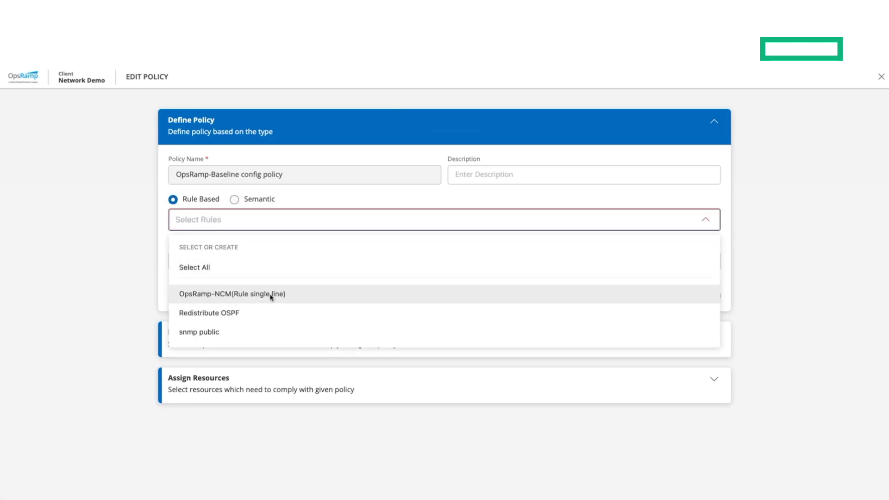
pyautogui.click(235, 199)
pyautogui.click(323, 220)
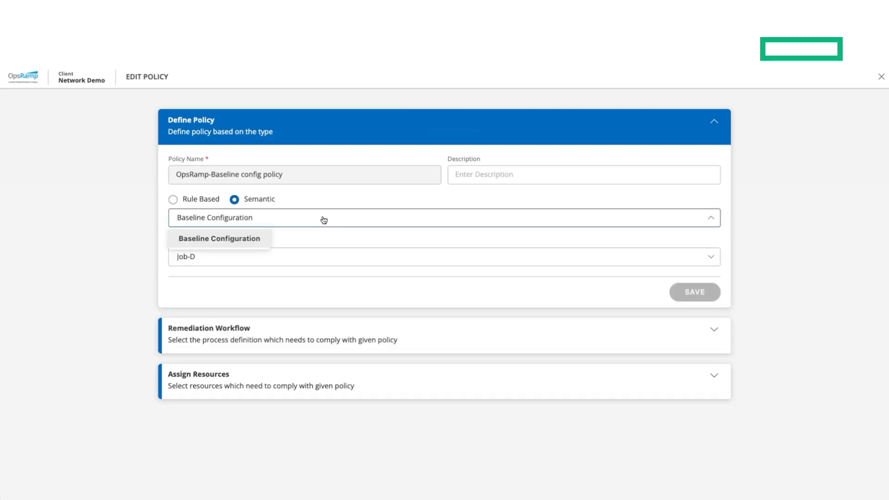
pyautogui.click(337, 264)
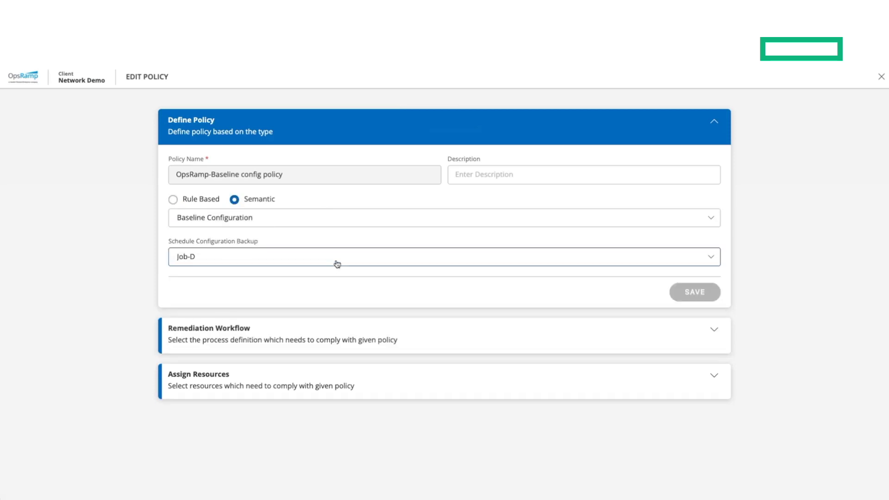
pyautogui.click(530, 293)
# Review assigned resources and the remediation workflow's SendTogateway and FailiureAlert steps
pyautogui.click(715, 376)
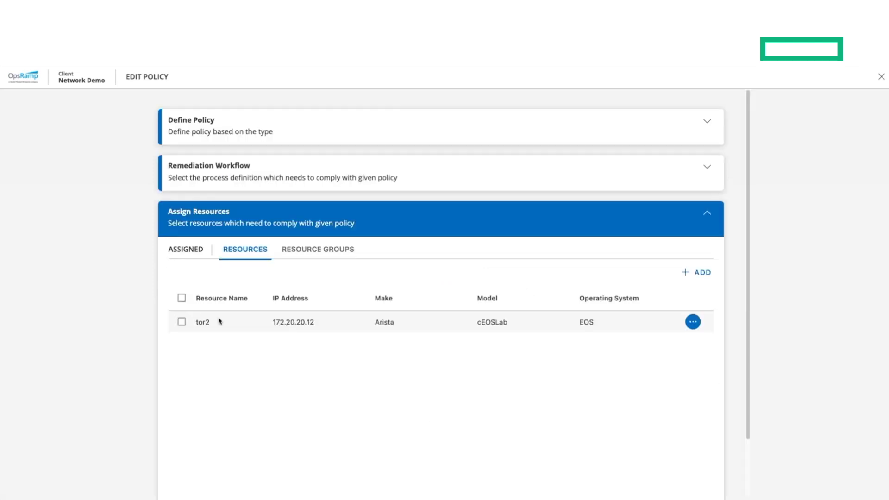
pyautogui.click(289, 169)
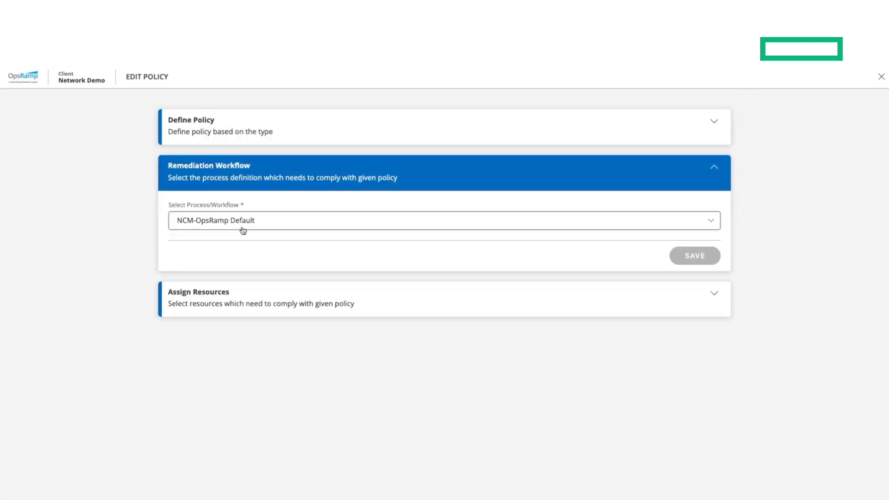
pyautogui.click(293, 224)
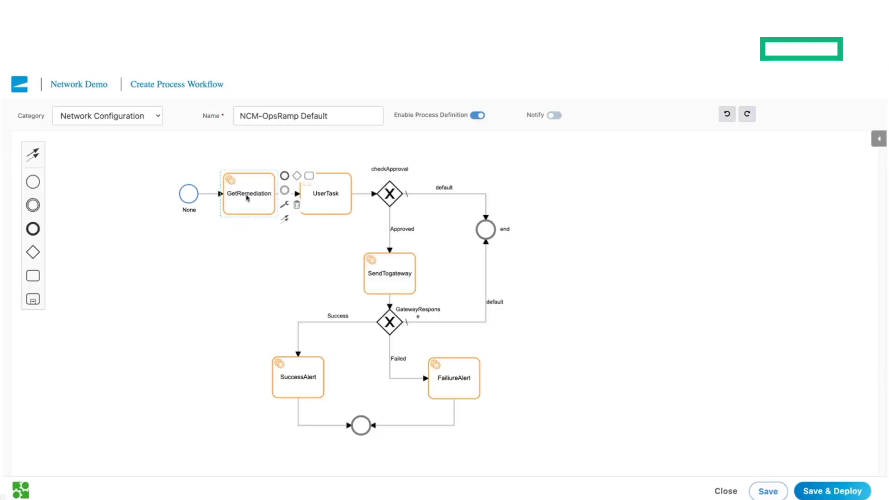
pyautogui.click(400, 288)
pyautogui.click(454, 378)
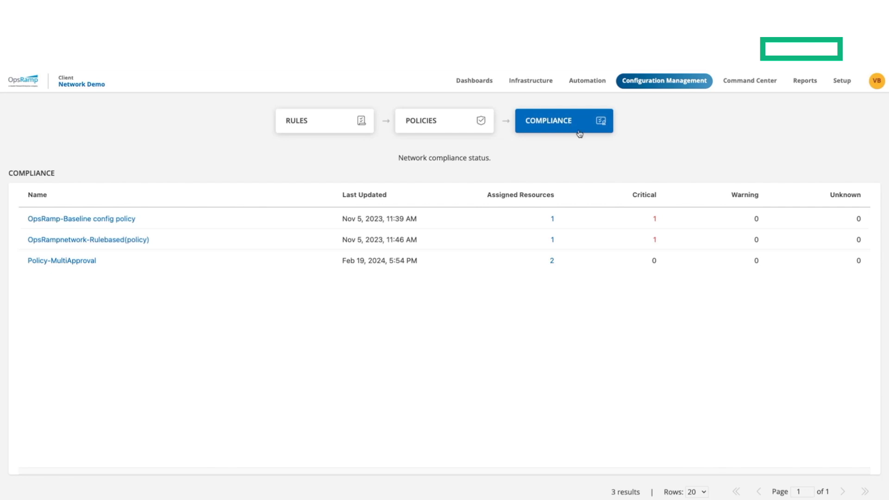
# Open the baseline policy's critical resources (tor2) and set its NCM approval task to Reject instead of Approve
pyautogui.click(655, 220)
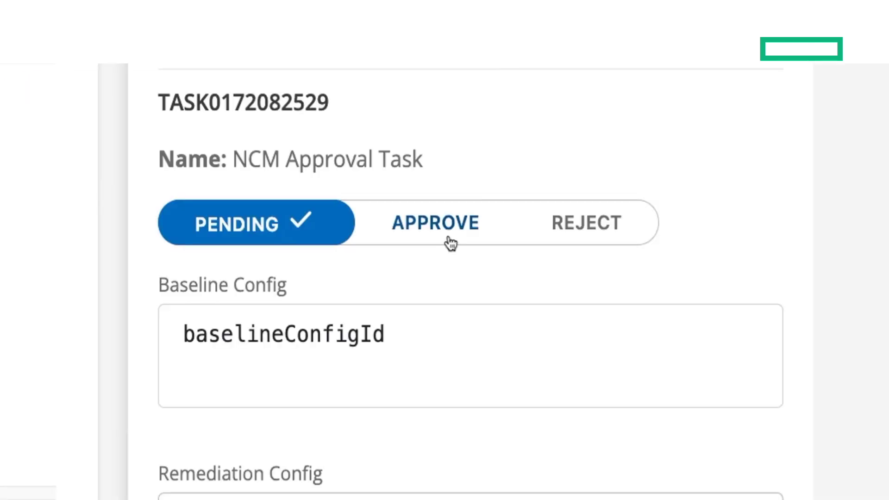
pyautogui.click(451, 242)
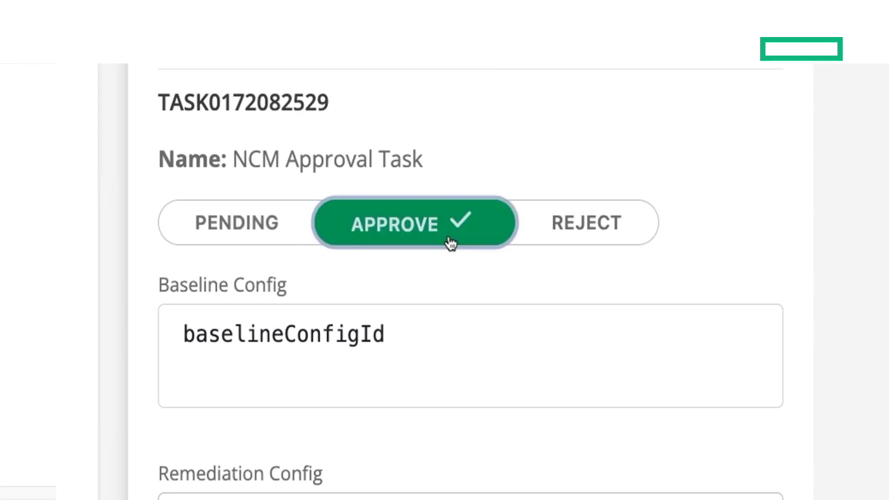
pyautogui.click(575, 240)
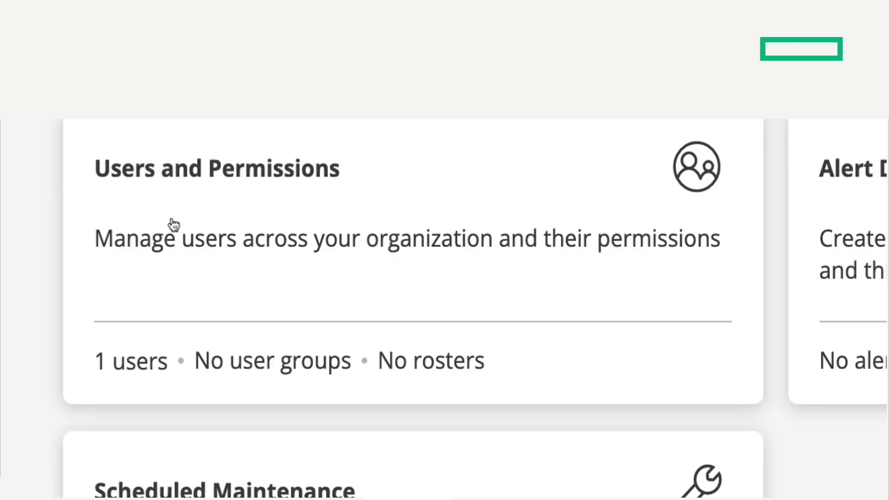
# Open the NCM Admin Role under Users and Permissions and review its permission set options
pyautogui.click(161, 202)
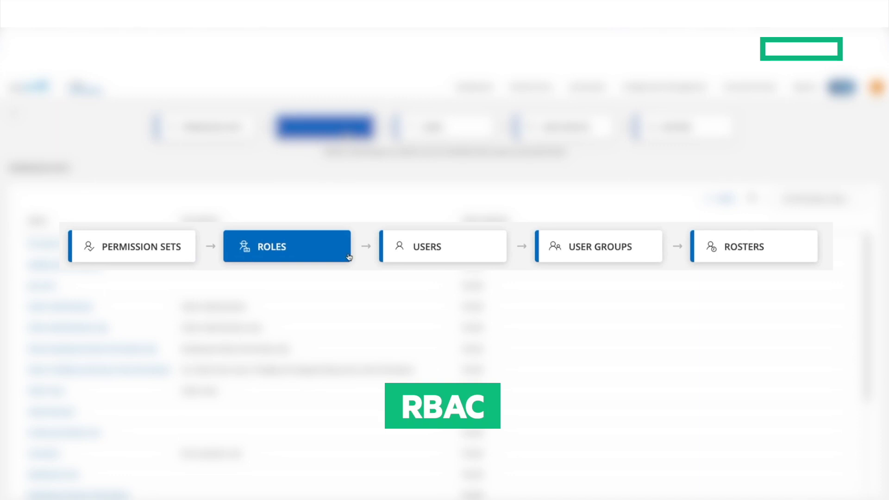
pyautogui.click(41, 392)
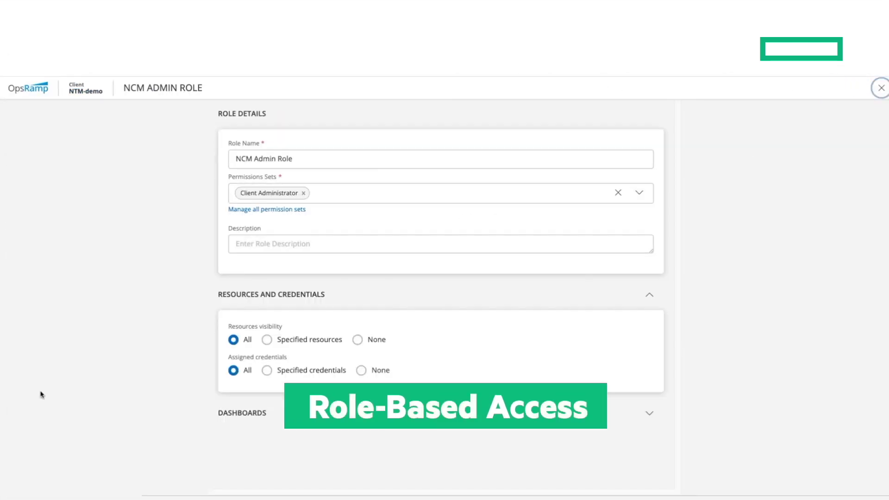
pyautogui.click(641, 192)
pyautogui.click(735, 279)
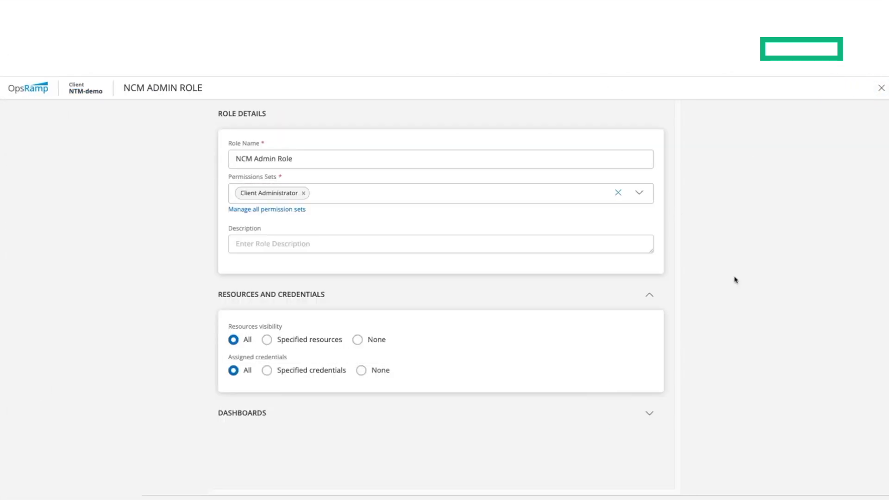
# Preview Specified resources and resource groups, revert visibility to All, and expand DASHBOARDS
pyautogui.click(267, 339)
pyautogui.click(639, 375)
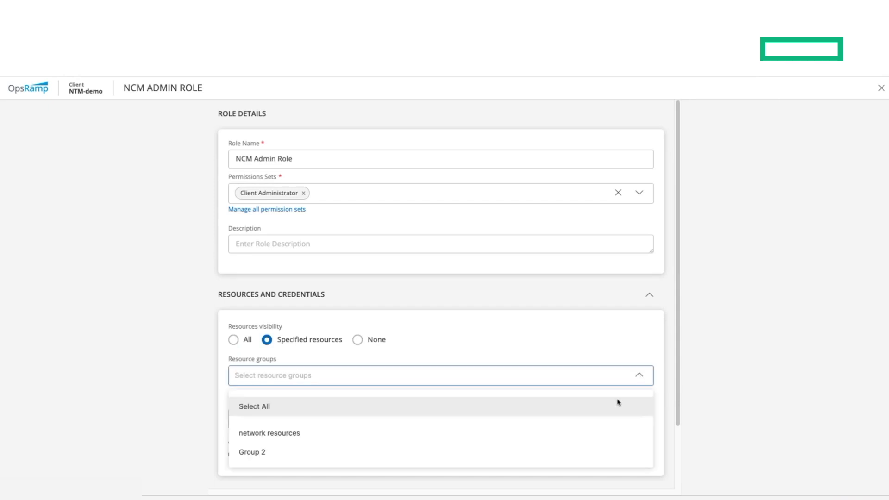
pyautogui.click(348, 422)
pyautogui.click(356, 400)
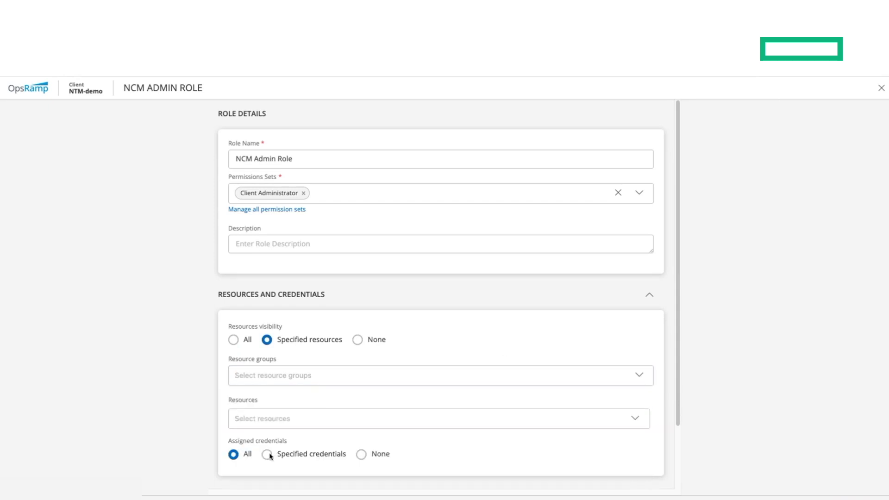
pyautogui.click(242, 341)
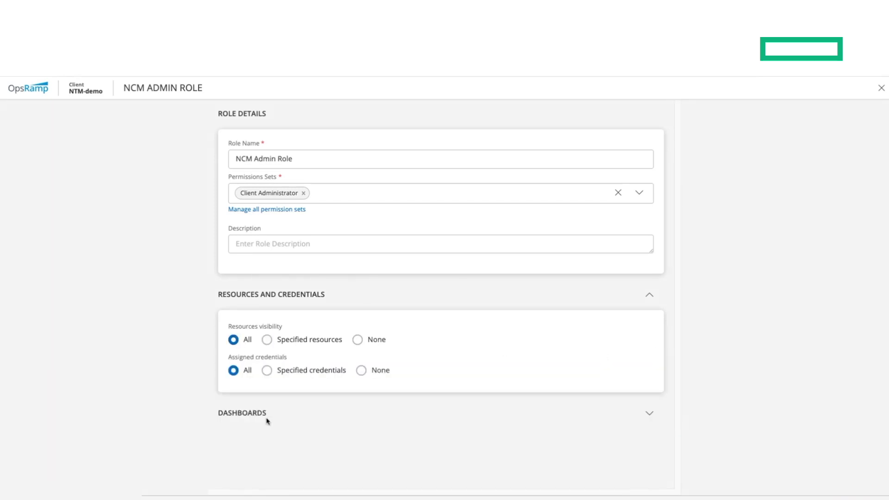
pyautogui.click(653, 418)
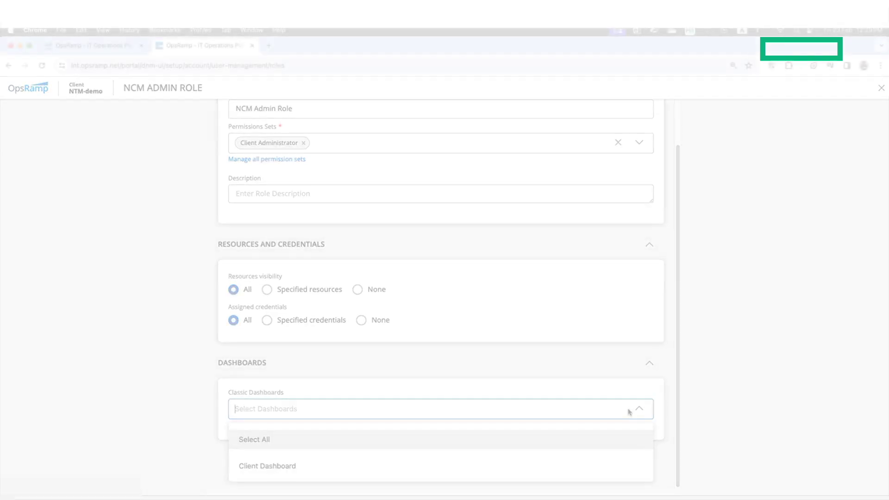